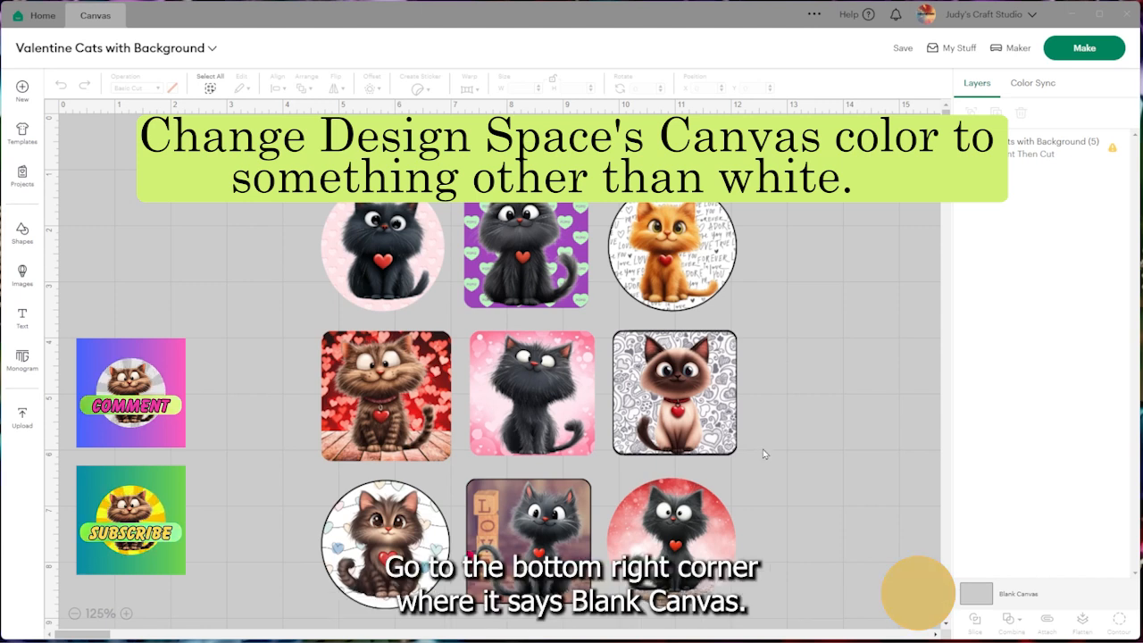
# Try yellow, dark blue, light purple and light gray as the blank canvas color, and set it to medium gray
pyautogui.click(973, 596)
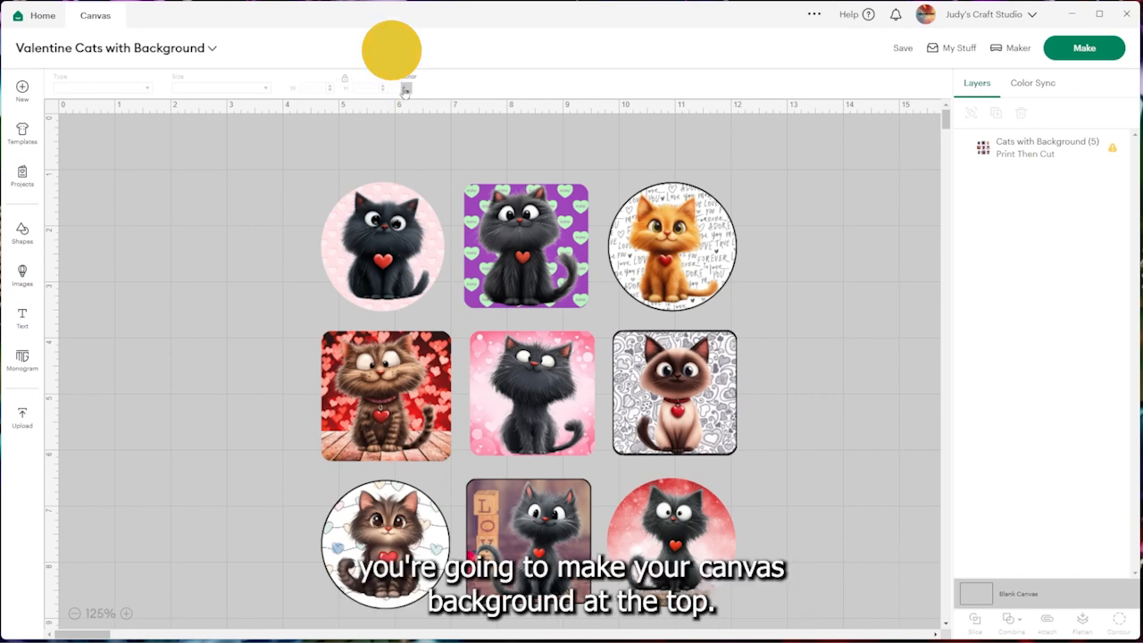
pyautogui.click(405, 88)
pyautogui.click(497, 152)
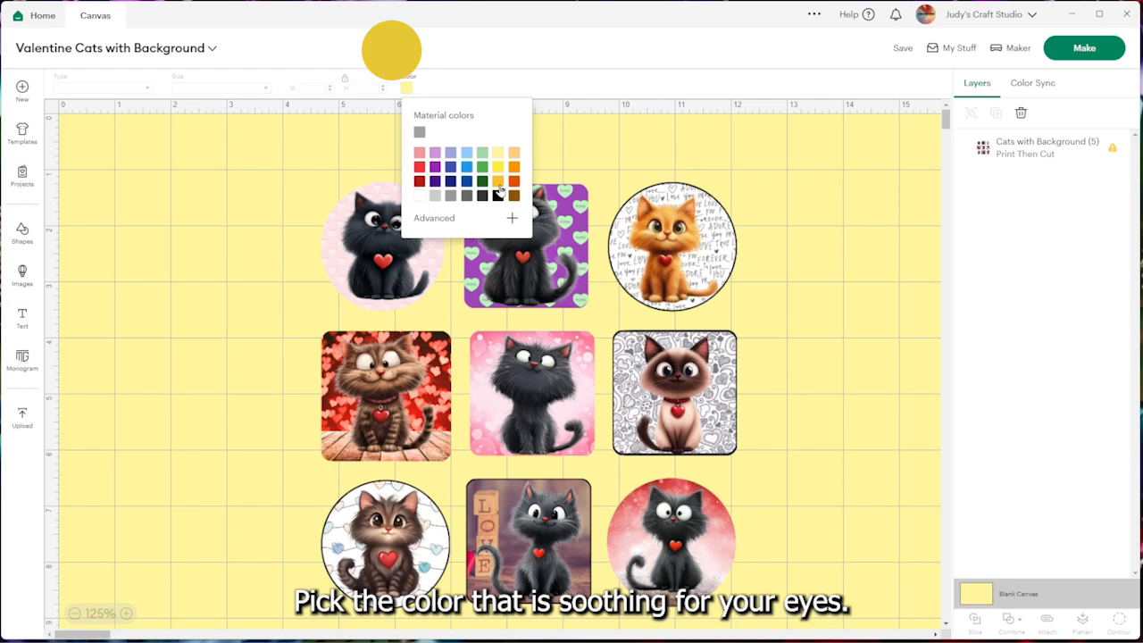
pyautogui.click(498, 182)
pyautogui.click(450, 183)
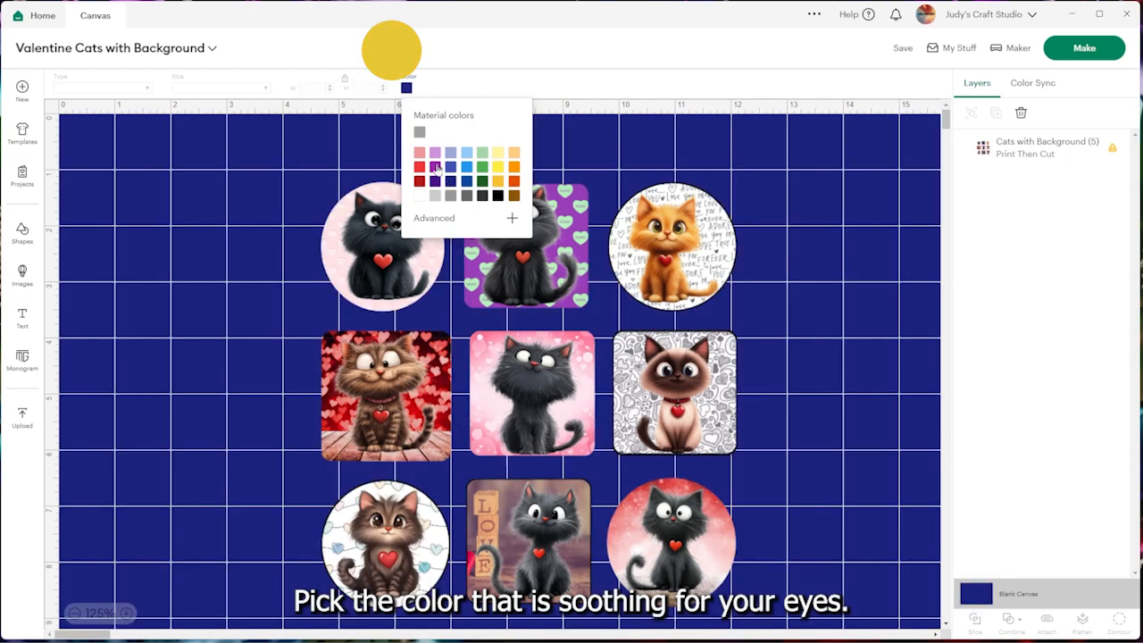
pyautogui.click(435, 153)
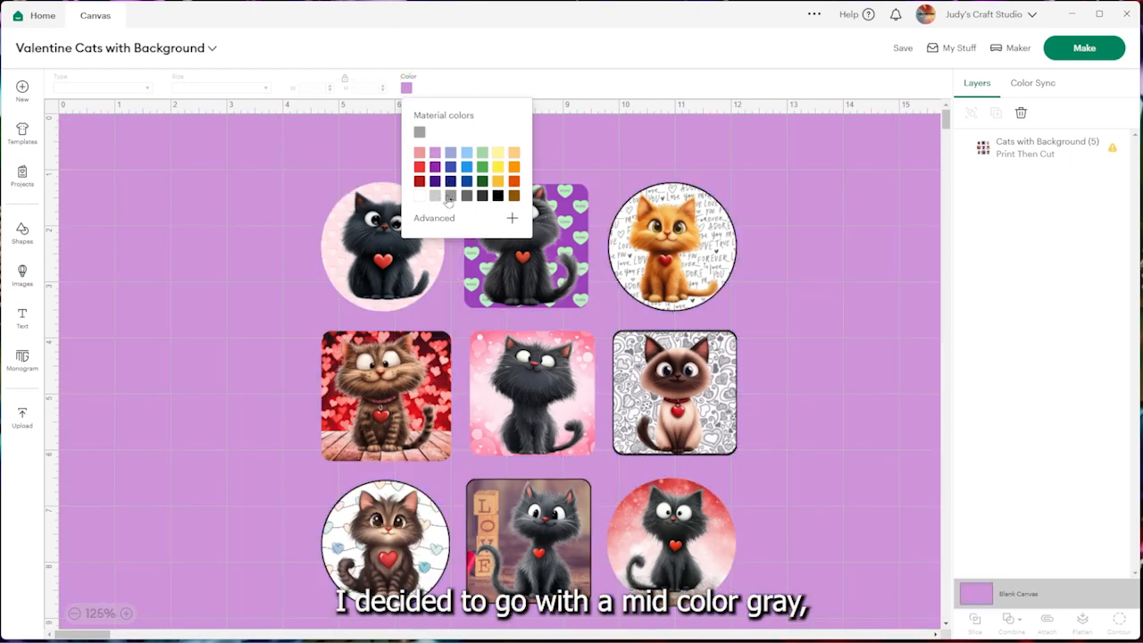
pyautogui.click(449, 196)
pyautogui.click(437, 196)
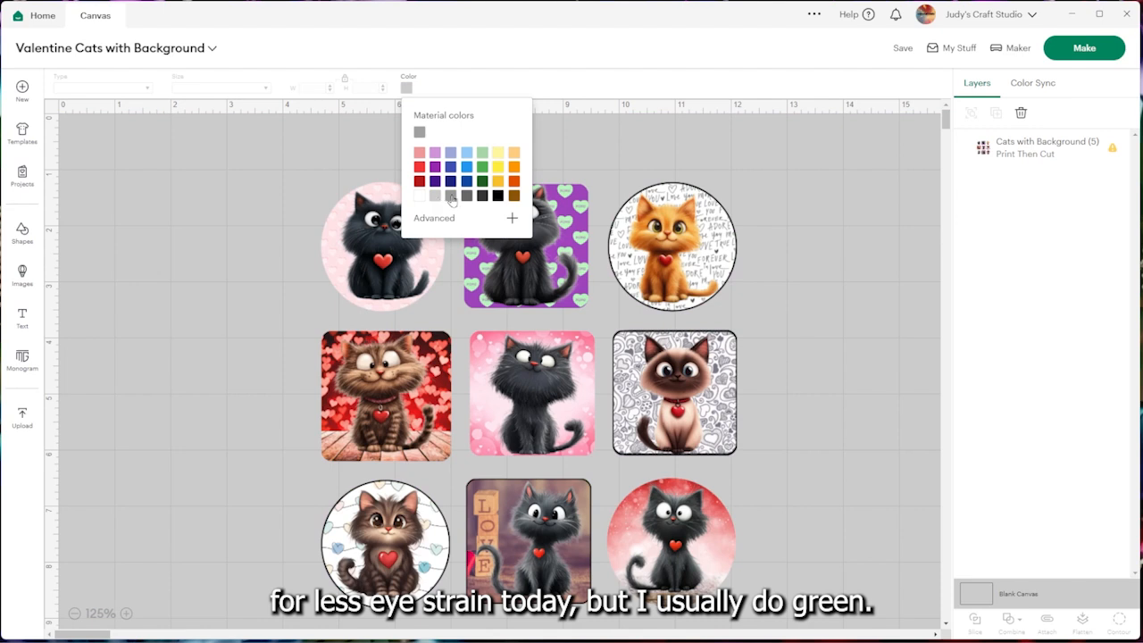
pyautogui.click(450, 196)
pyautogui.click(568, 136)
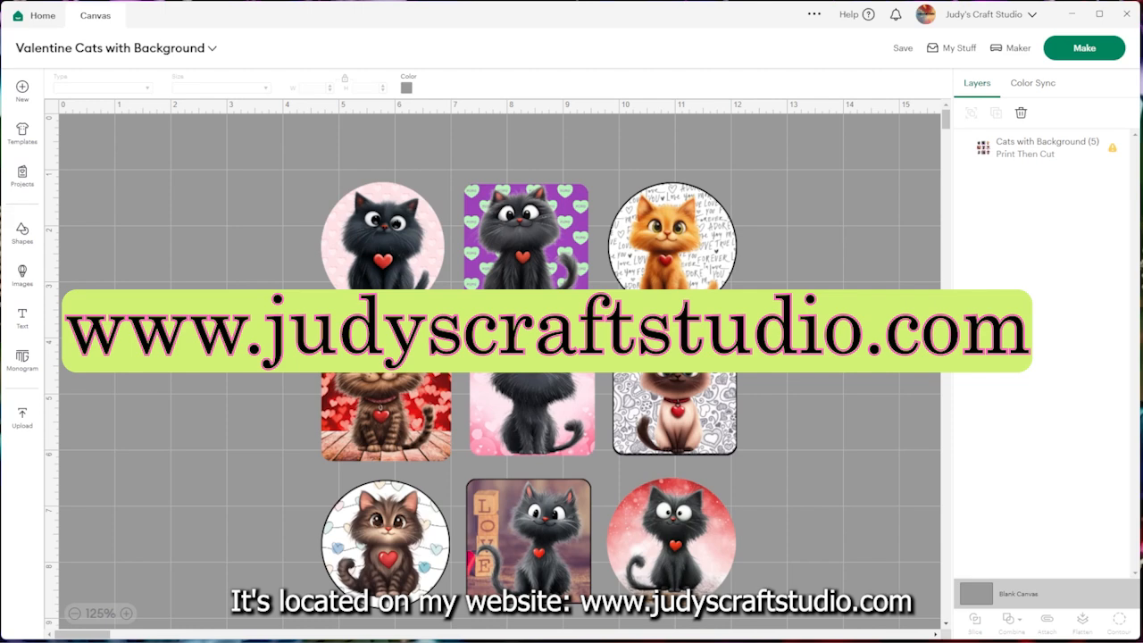
# Switch to the browser showing the Judy's Craft Studio website and look through its Library page for the Sticker Crafts section
pyautogui.moveTo(0, 35); pyautogui.dragTo(610, 104)
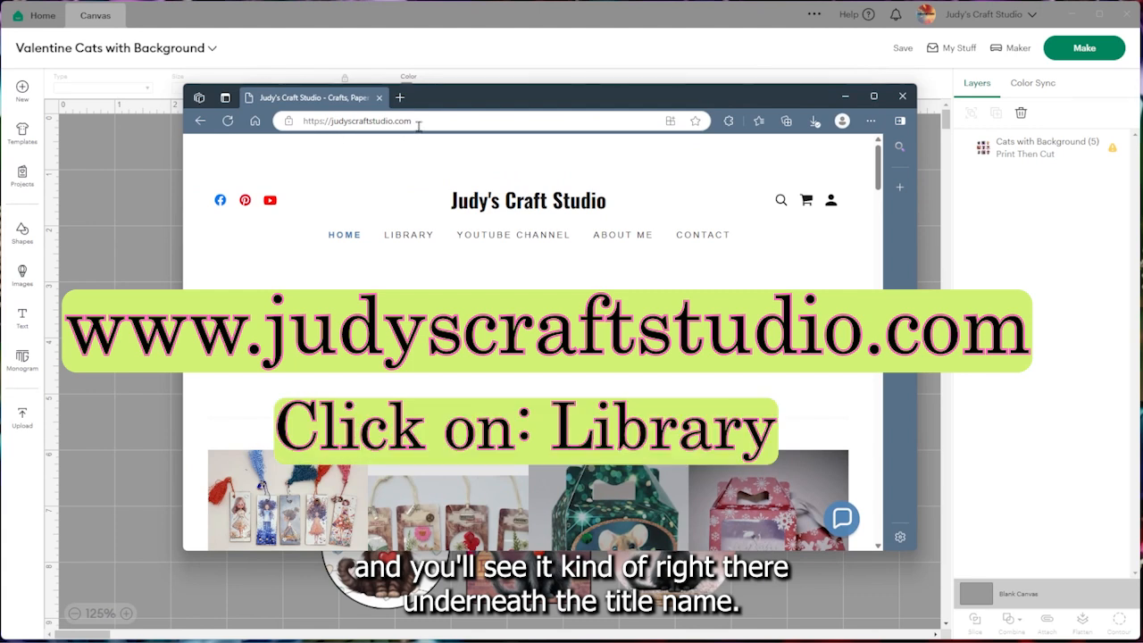
pyautogui.click(408, 240)
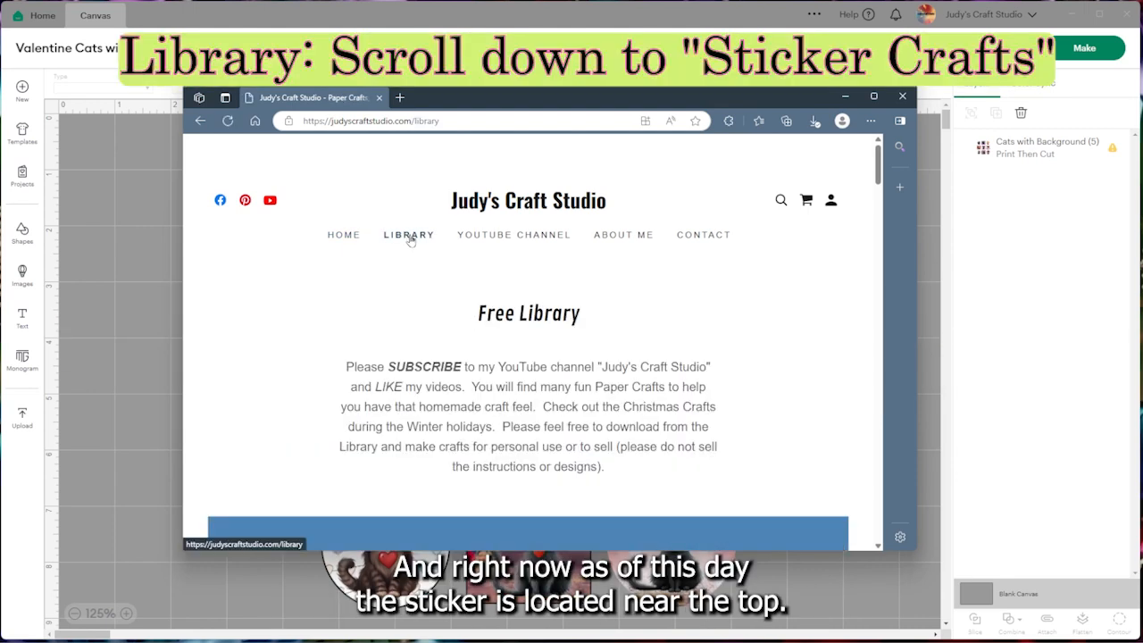
pyautogui.scroll(-3, 409, 241)
pyautogui.scroll(-3, 411, 239)
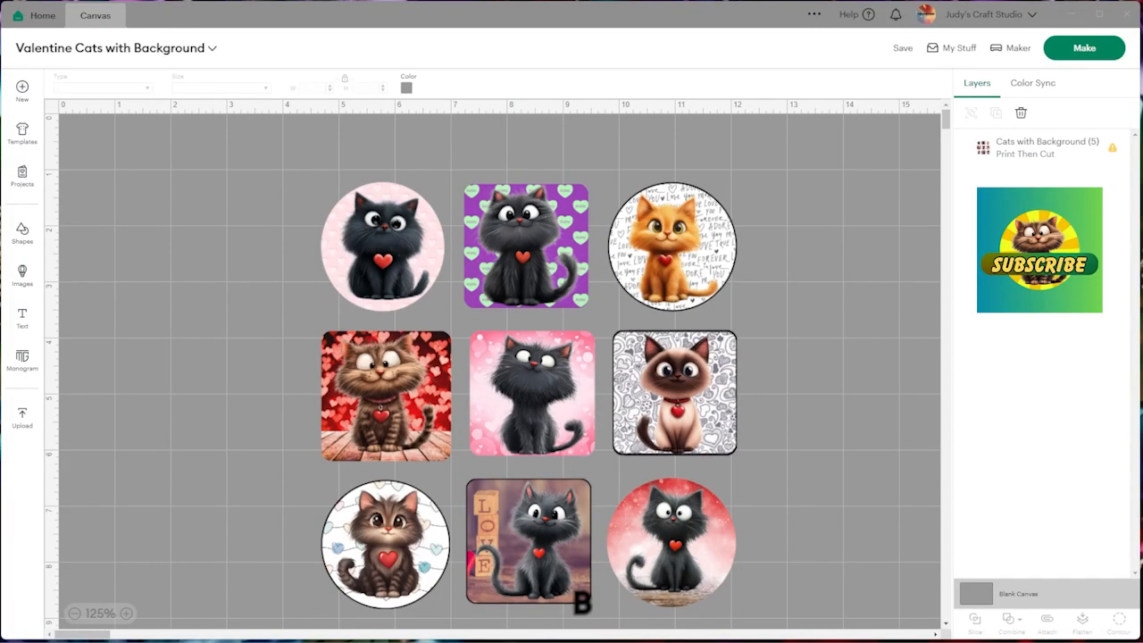
# Start an image upload in Cricut Design Space with "Cats with Background (5).png" from the Sticker PNG Files folder
pyautogui.click(23, 417)
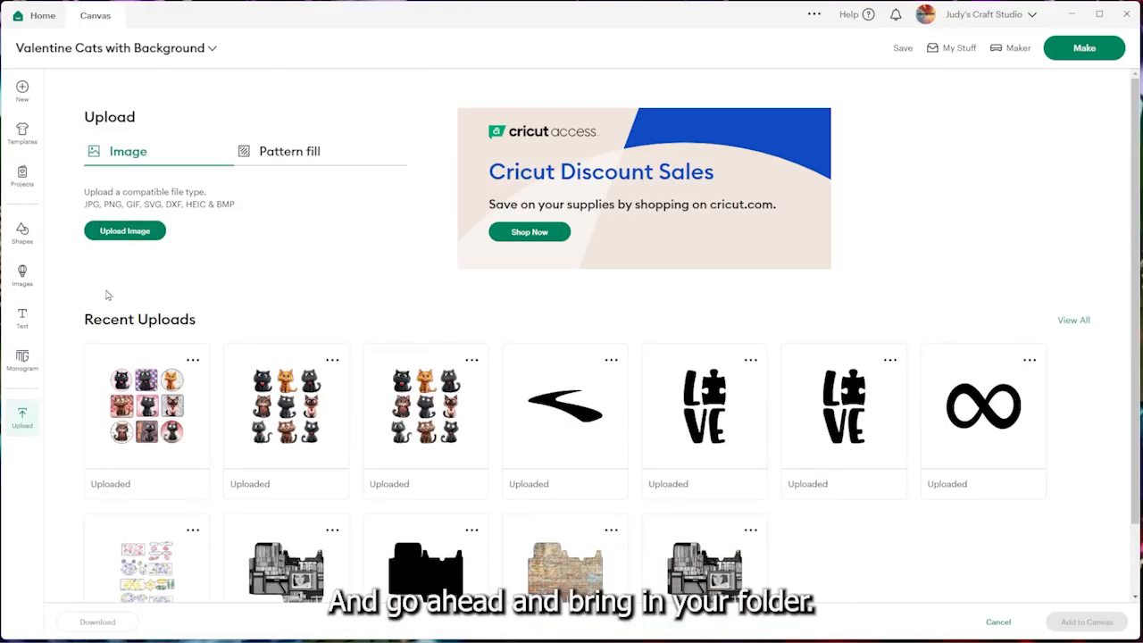
pyautogui.click(108, 233)
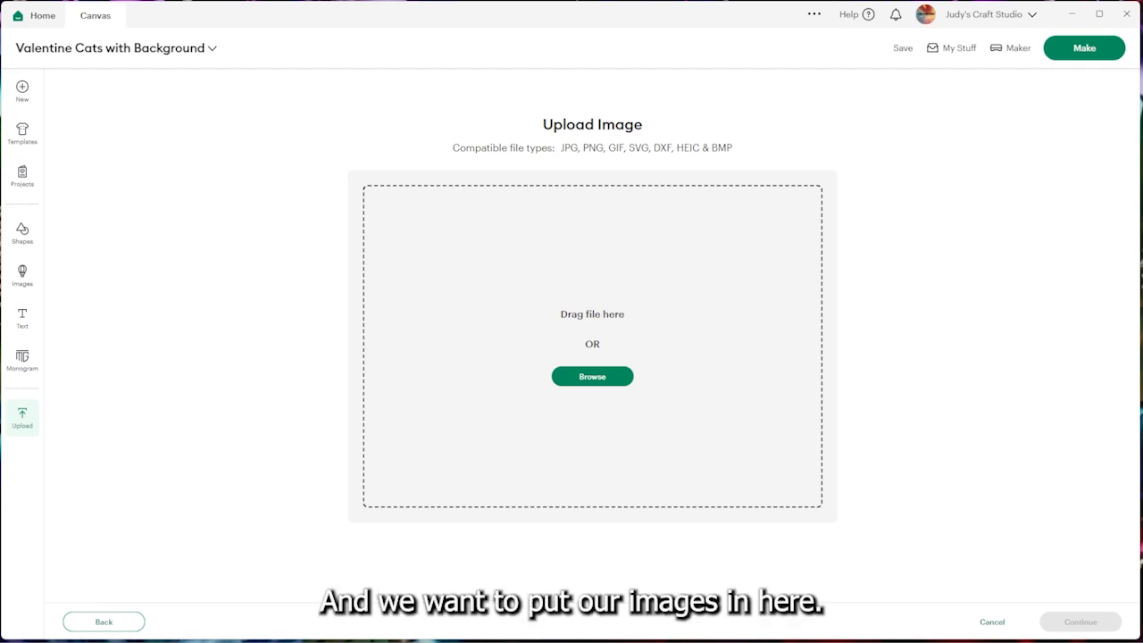
pyautogui.hotkey('alt', 'Tab')
pyautogui.moveTo(773, 167); pyautogui.dragTo(339, 44)
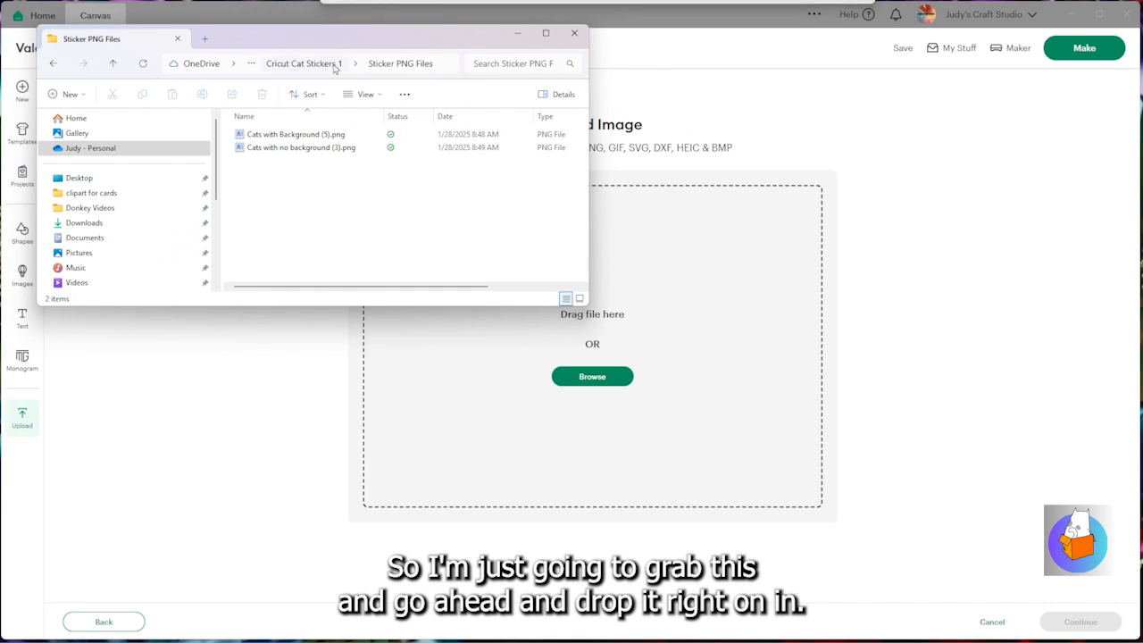
pyautogui.click(274, 135)
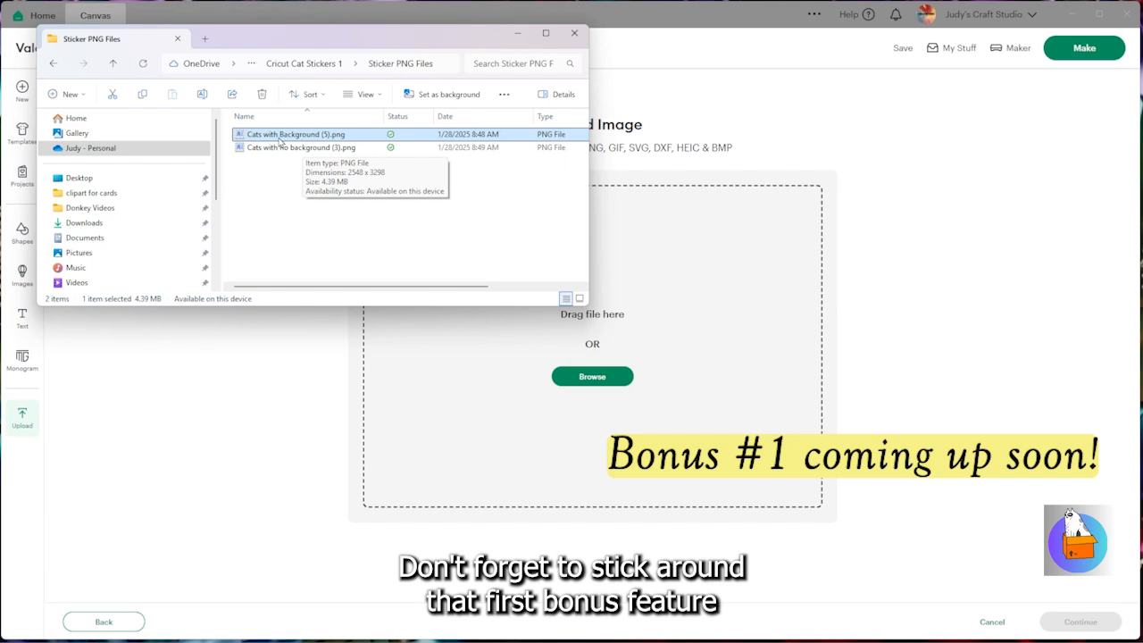
pyautogui.moveTo(279, 140); pyautogui.dragTo(618, 398)
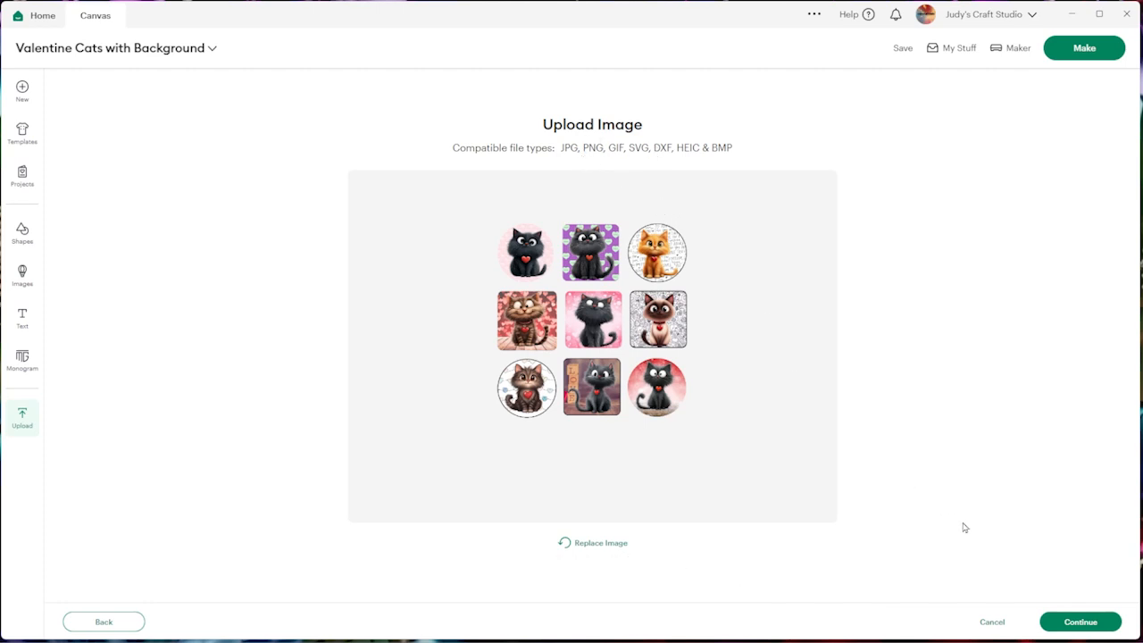
# Keep the image's background as is, convert it to a Flat Graphic, and upload it under the name Cats with Background (5)
pyautogui.click(1074, 624)
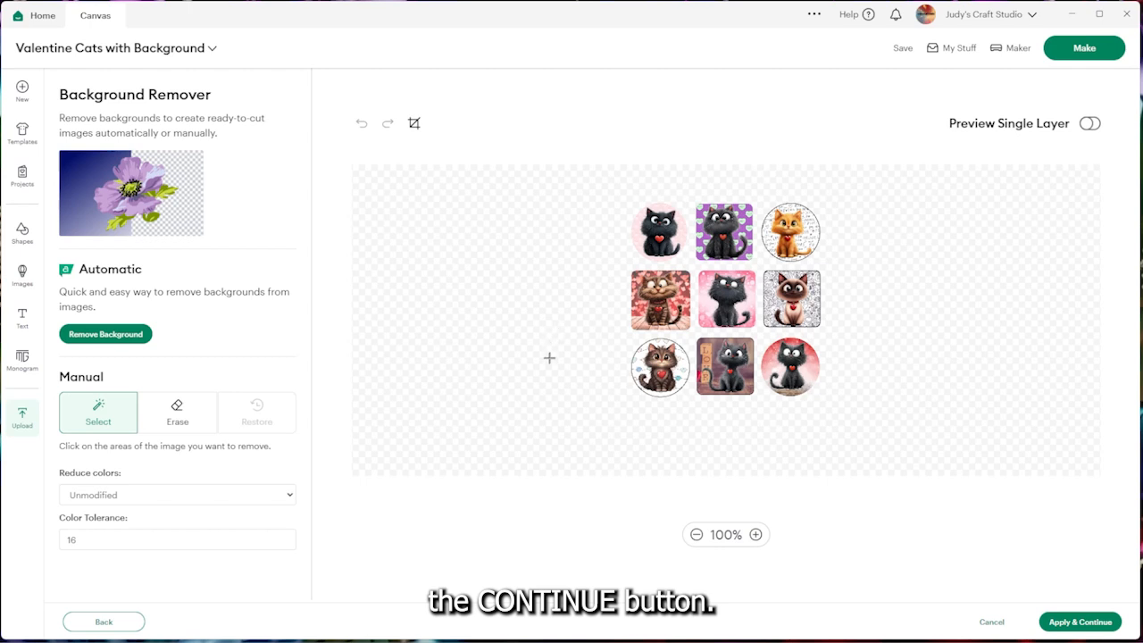
pyautogui.click(1059, 625)
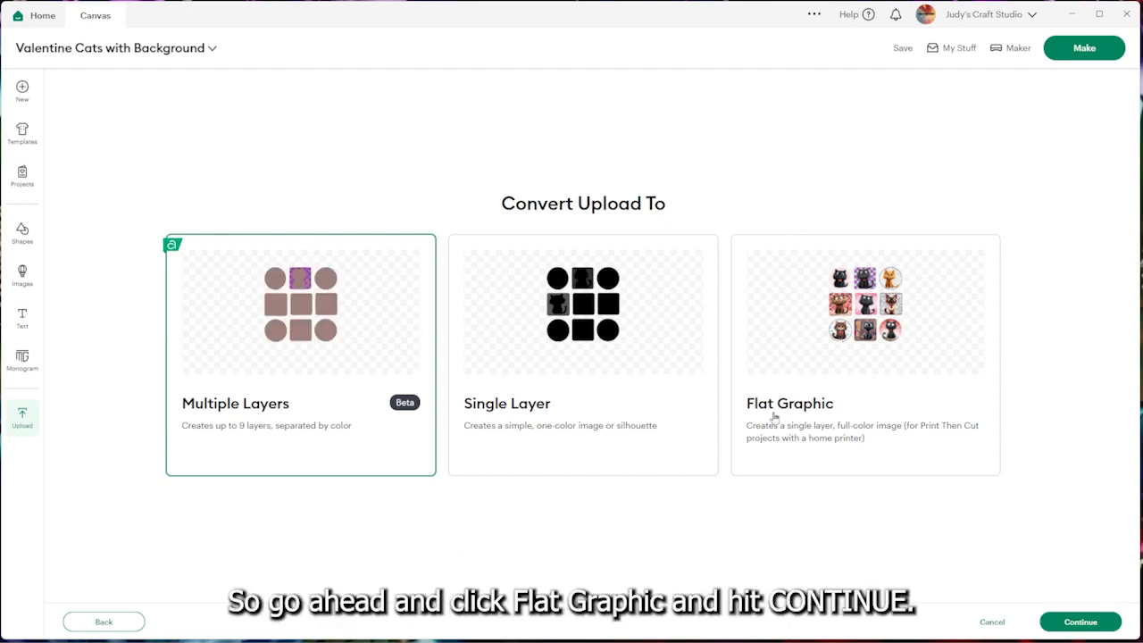
pyautogui.click(785, 351)
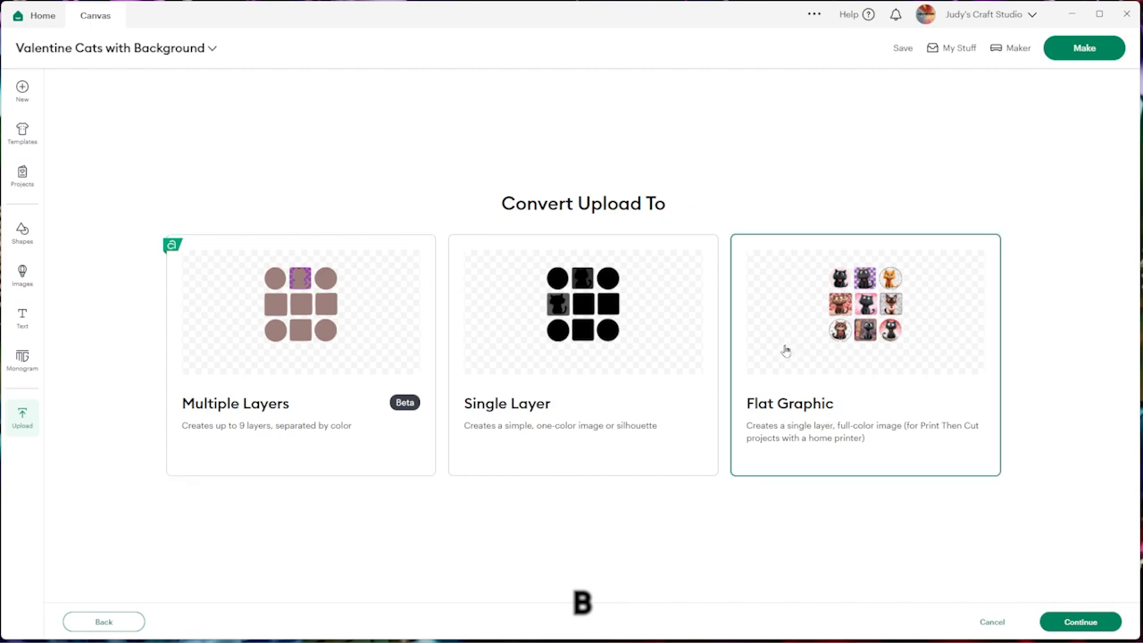
pyautogui.click(1072, 626)
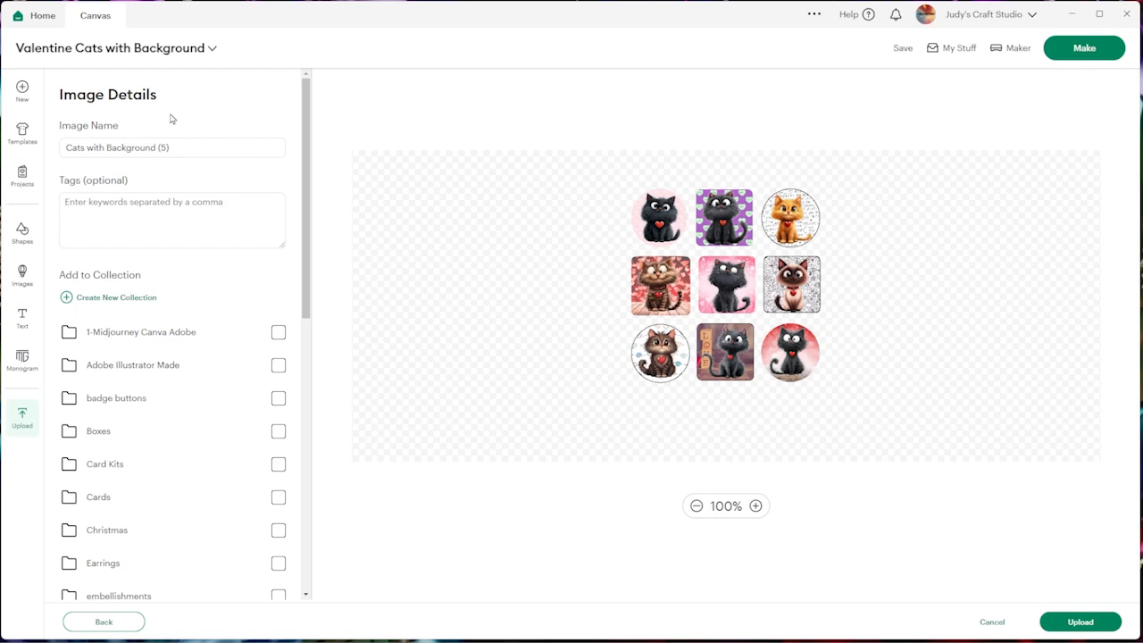
pyautogui.click(79, 207)
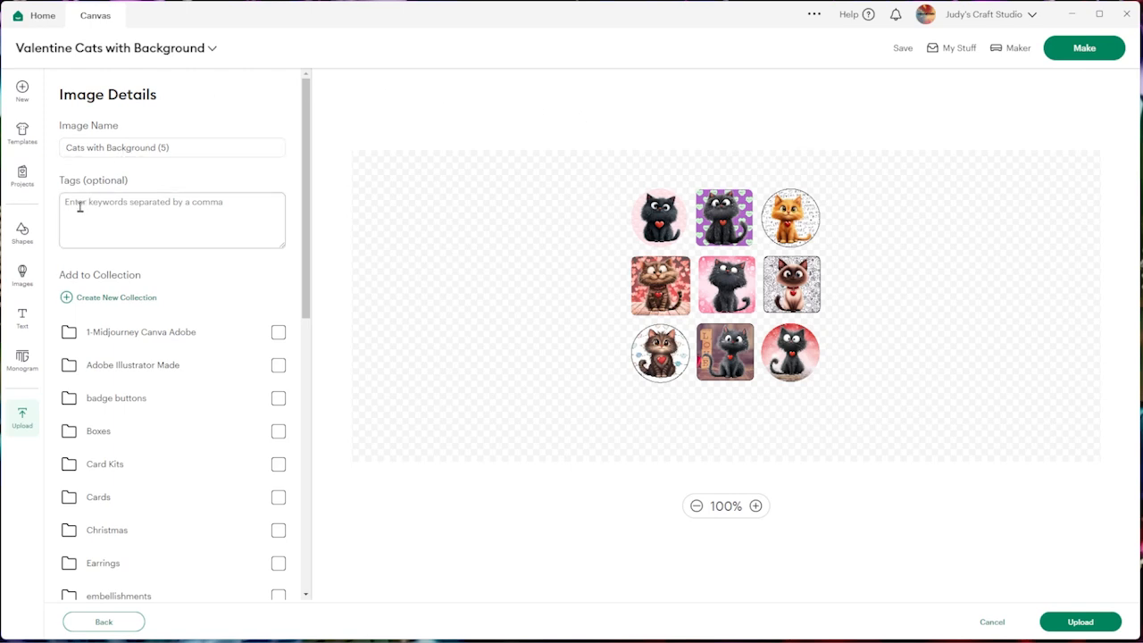
pyautogui.click(1062, 625)
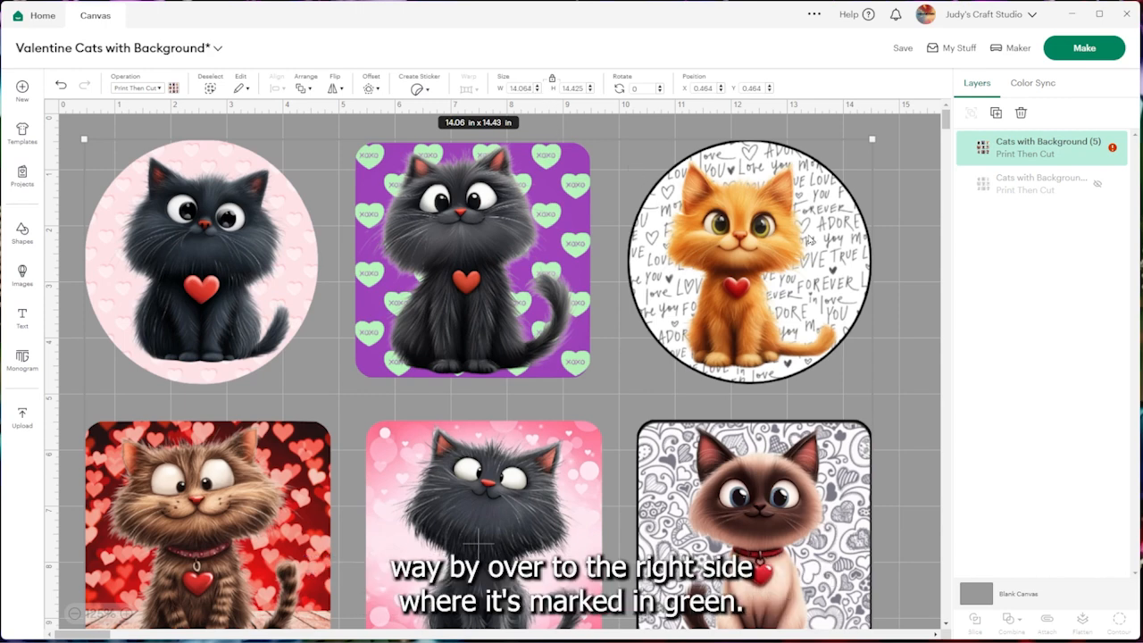
# Auto-resize the oversized cat sticker image to fit 8.5 x 11 in Letter paper
pyautogui.click(1112, 150)
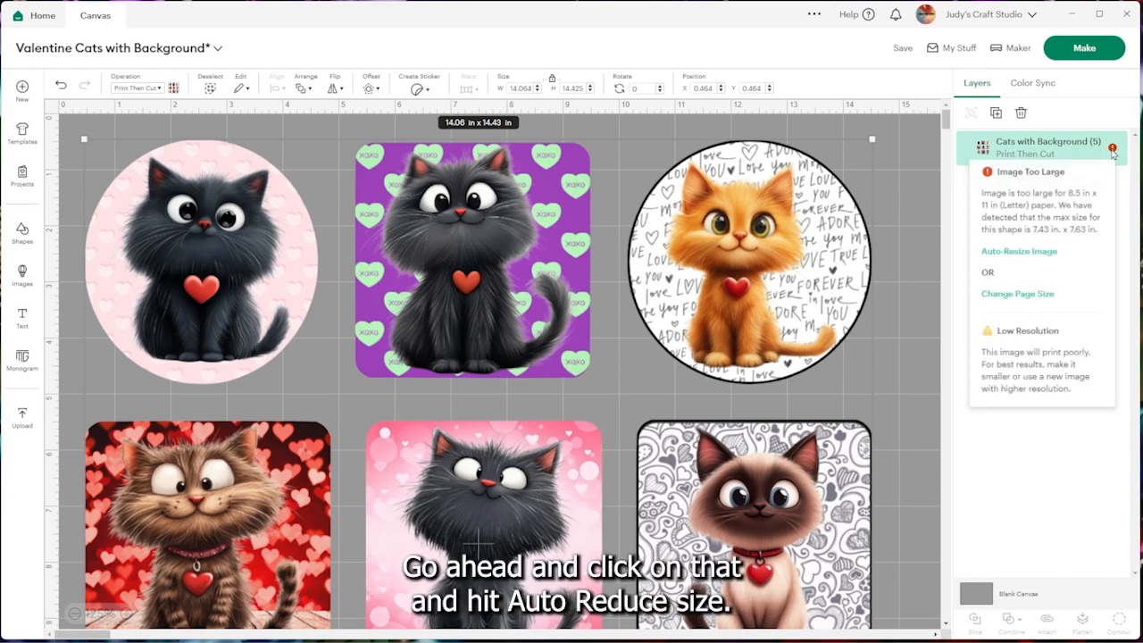
pyautogui.click(1002, 251)
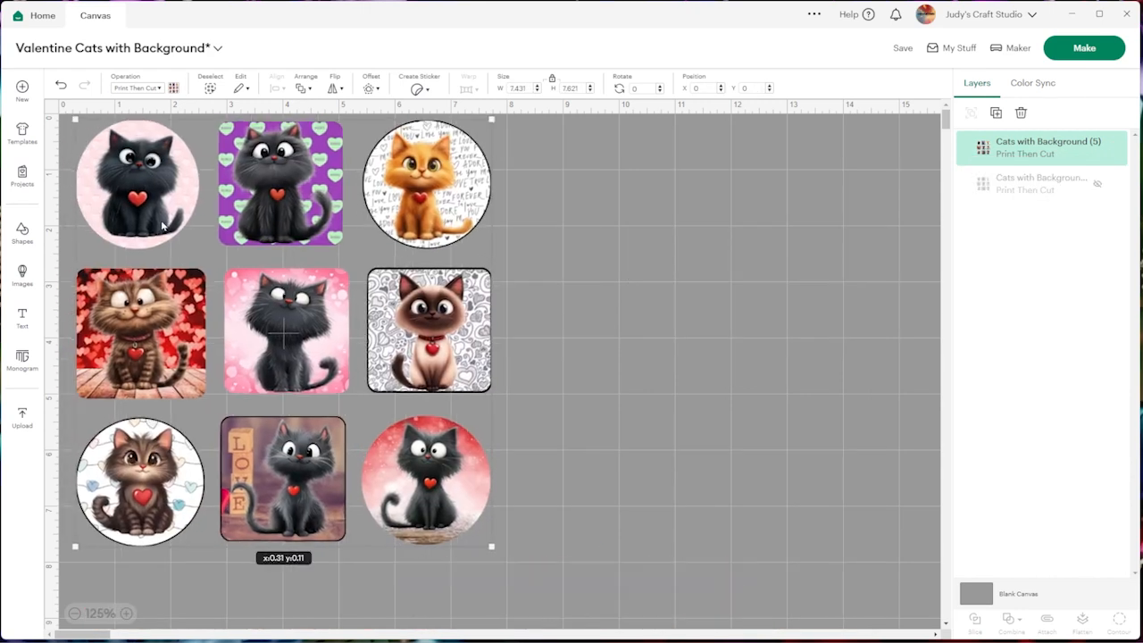
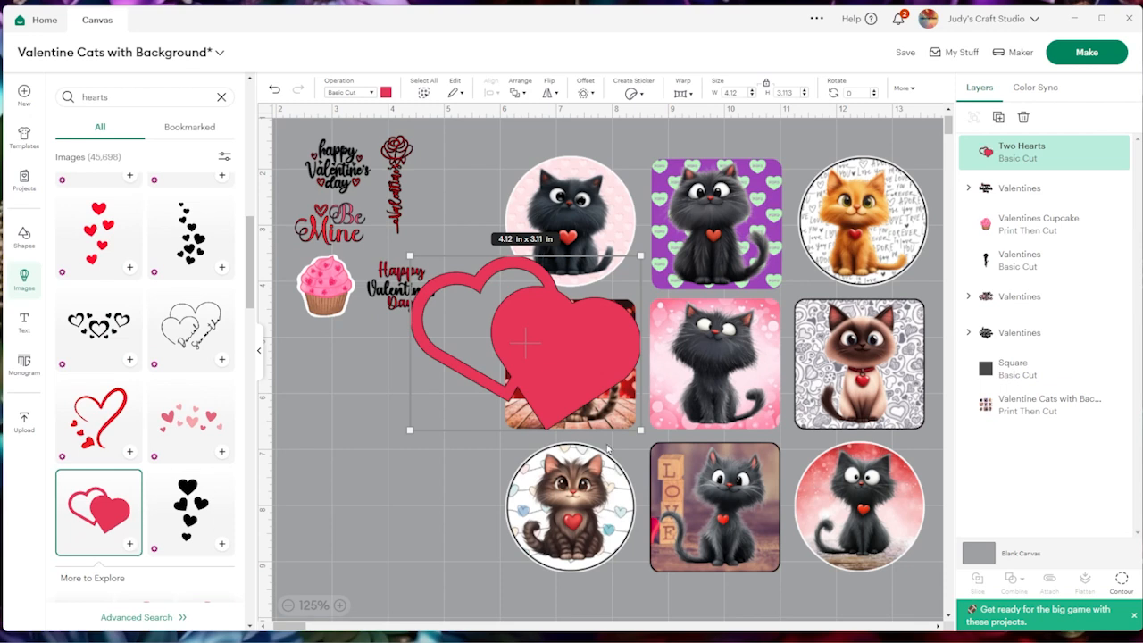
# Shrink the two-hearts image to about 0.96 x 0.72 in and place it below the cupcake
pyautogui.moveTo(598, 405); pyautogui.dragTo(335, 357)
pyautogui.moveTo(321, 345); pyautogui.dragTo(334, 375)
pyautogui.scroll(-3, 187, 349)
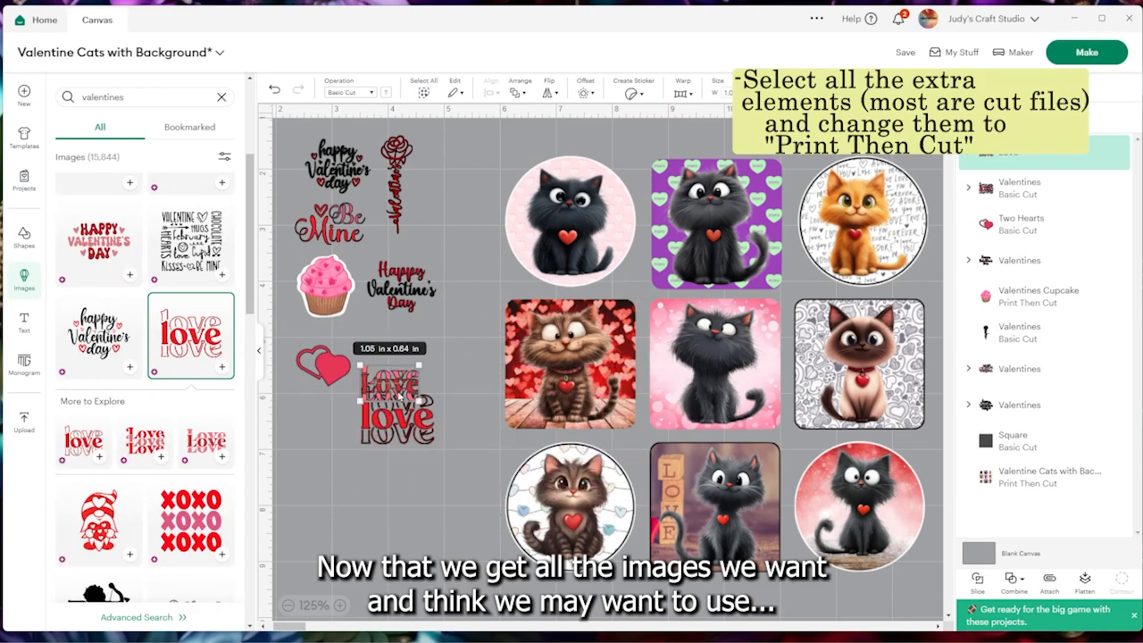
# Place the Love lettering beside the two hearts and delete the second love image below it
pyautogui.moveTo(400, 396); pyautogui.dragTo(412, 367)
pyautogui.click(404, 420)
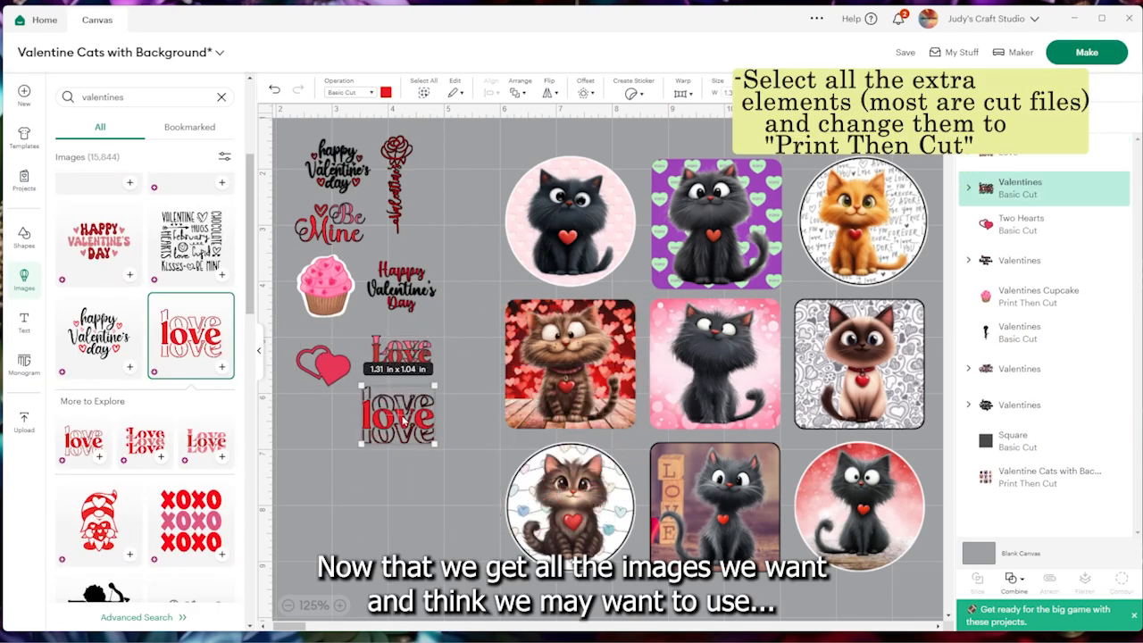
pyautogui.press('Delete')
# Insert the red stitched heart from the valentines images, shrink it to about 1.3 x 1.19 in, and place it below the two hearts
pyautogui.scroll(-1, 142, 475)
pyautogui.scroll(-5, 142, 475)
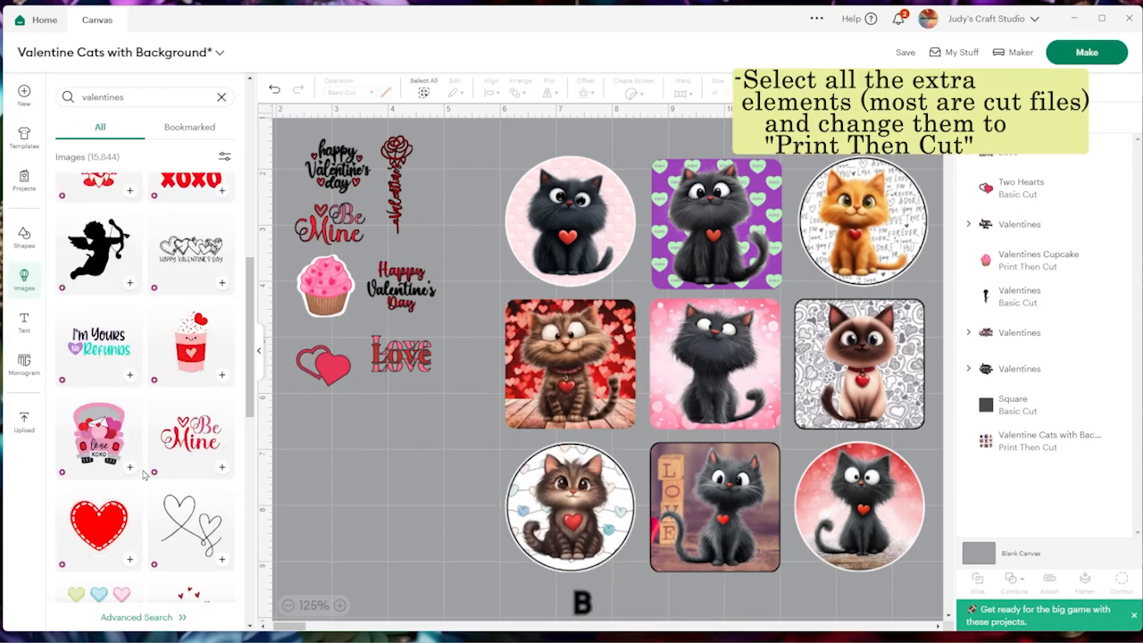
pyautogui.click(133, 428)
pyautogui.moveTo(740, 495); pyautogui.dragTo(651, 438)
pyautogui.moveTo(756, 602); pyautogui.dragTo(357, 434)
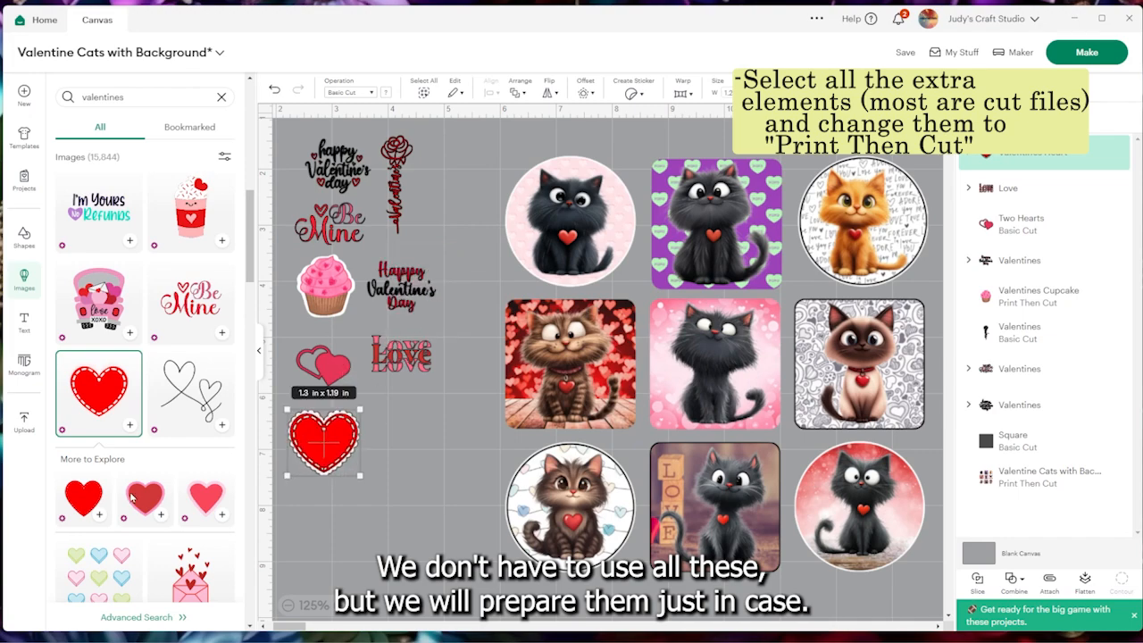
# Insert the "hello Valentine" heart image, sized about 1 x 0.93 in, beside the red stitched heart
pyautogui.scroll(-5, 131, 500)
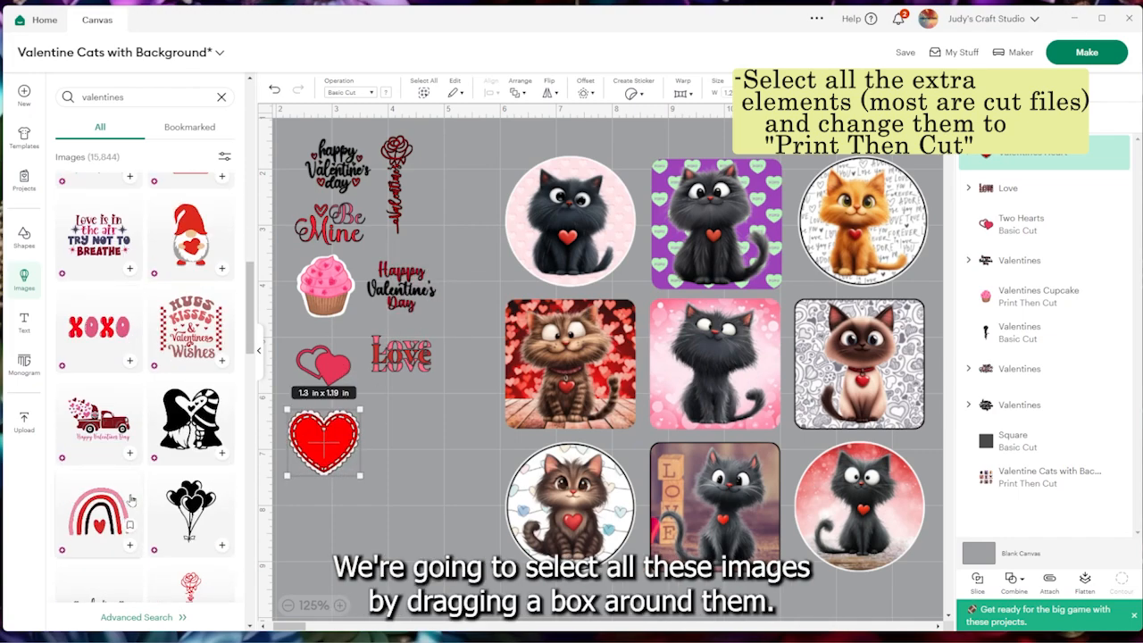
pyautogui.scroll(-8, 131, 502)
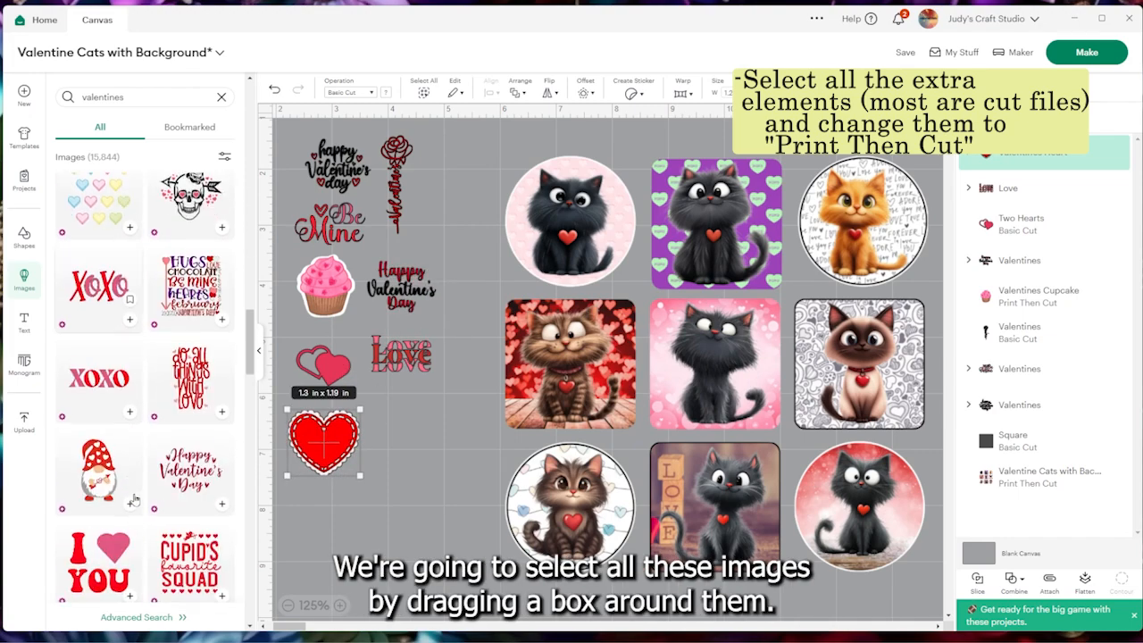
pyautogui.scroll(-8, 148, 497)
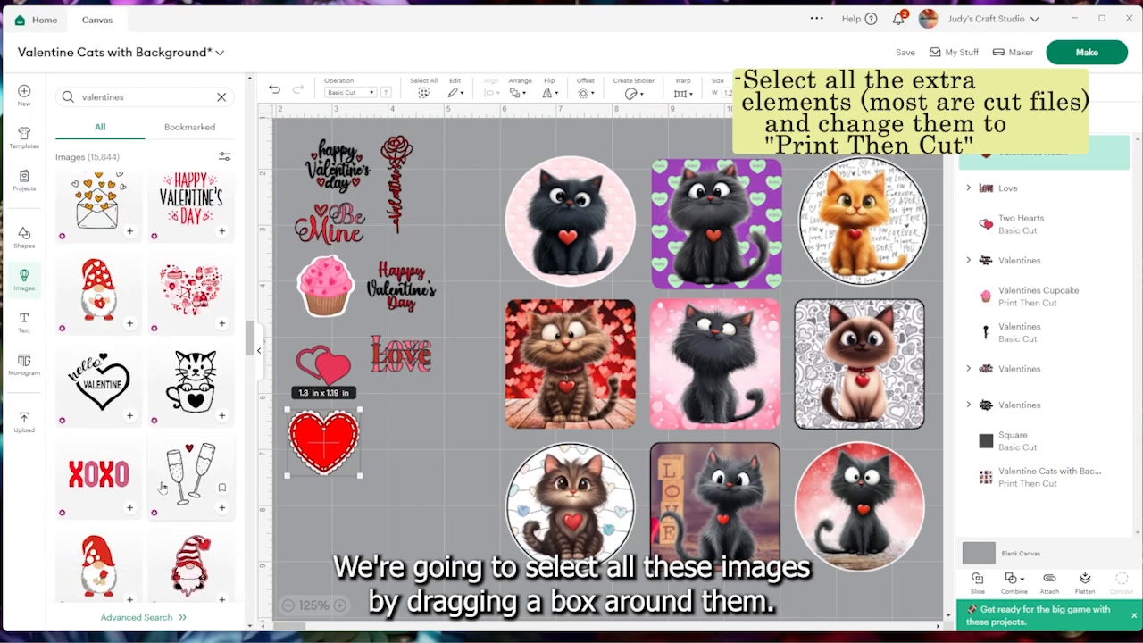
pyautogui.click(98, 384)
pyautogui.moveTo(760, 588); pyautogui.dragTo(430, 437)
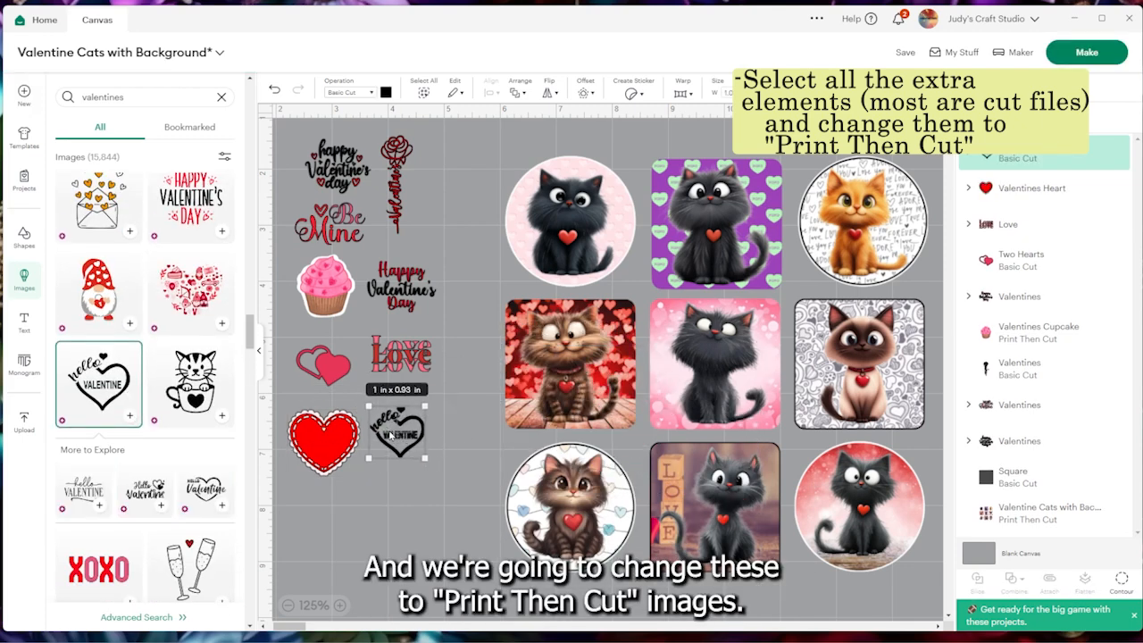
# Select all the extra Valentine elements beside the cat sheet and change their operation to Print Then Cut
pyautogui.moveTo(445, 475); pyautogui.dragTo(290, 127)
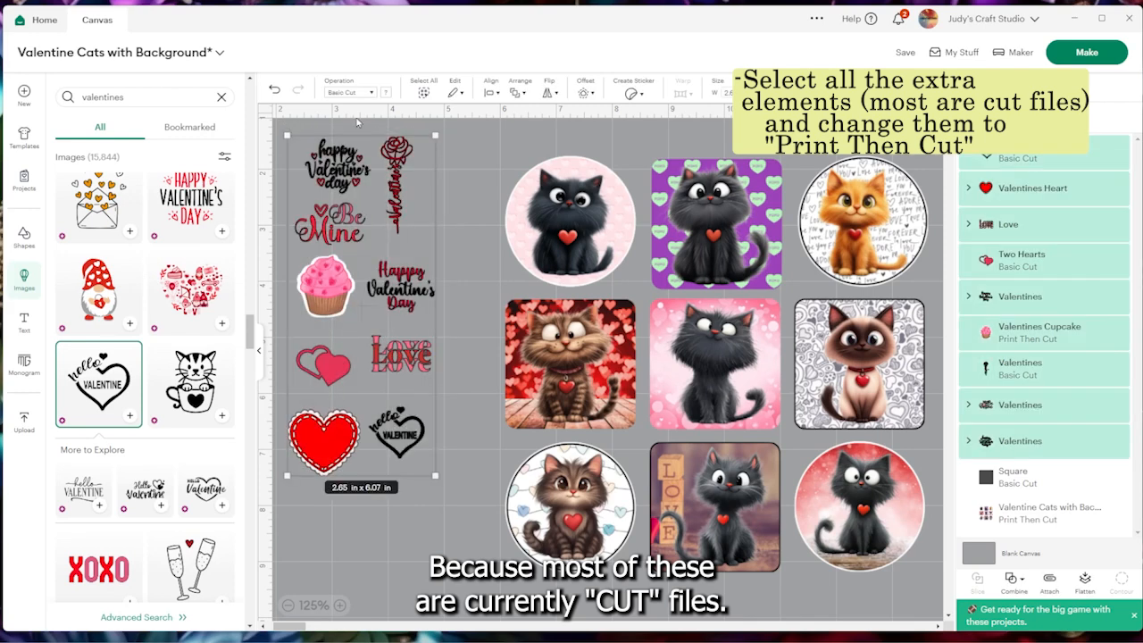
pyautogui.click(384, 92)
pyautogui.click(401, 375)
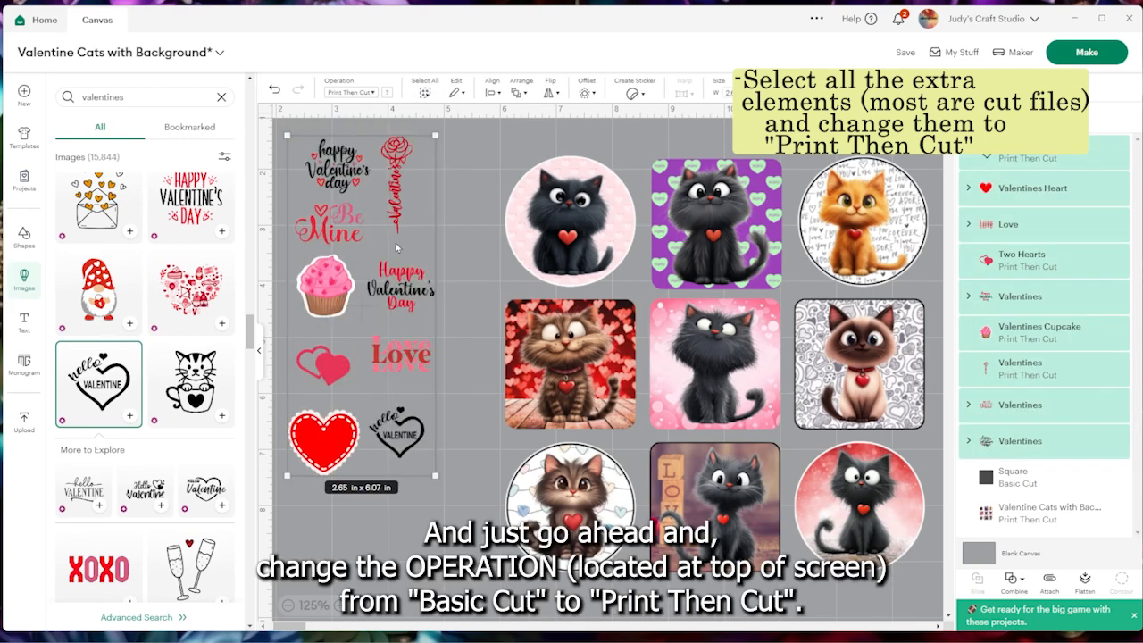
pyautogui.click(364, 182)
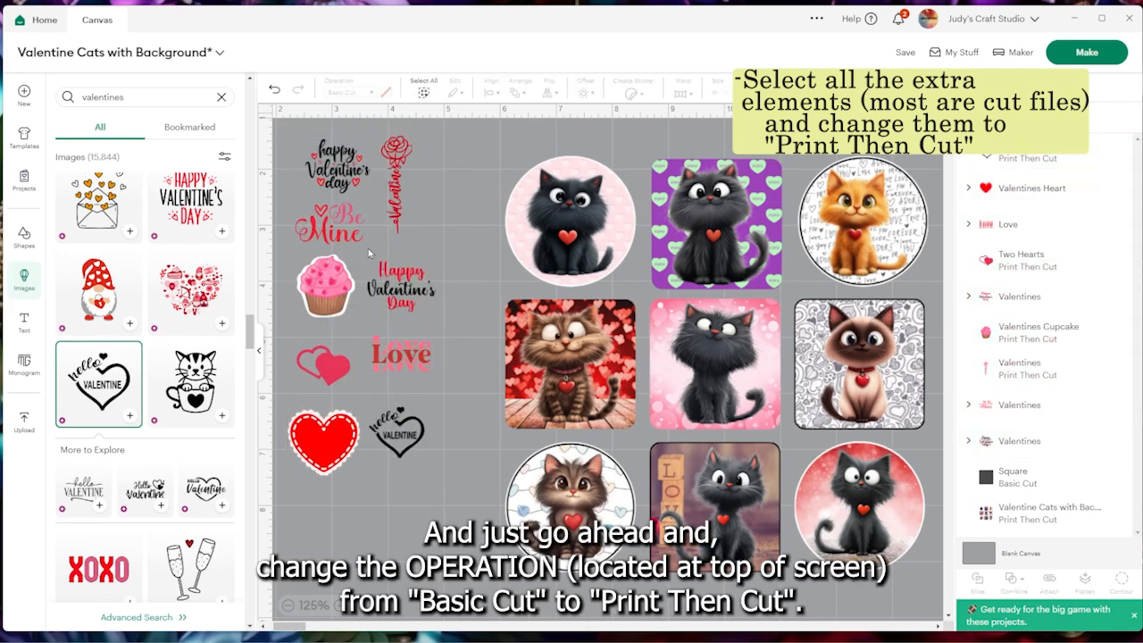
# Place the red heart, about 0.69 x 0.63 in, on the Siamese cat sticker and bring black Be Mine lettering in front of it
pyautogui.moveTo(321, 442); pyautogui.dragTo(893, 398)
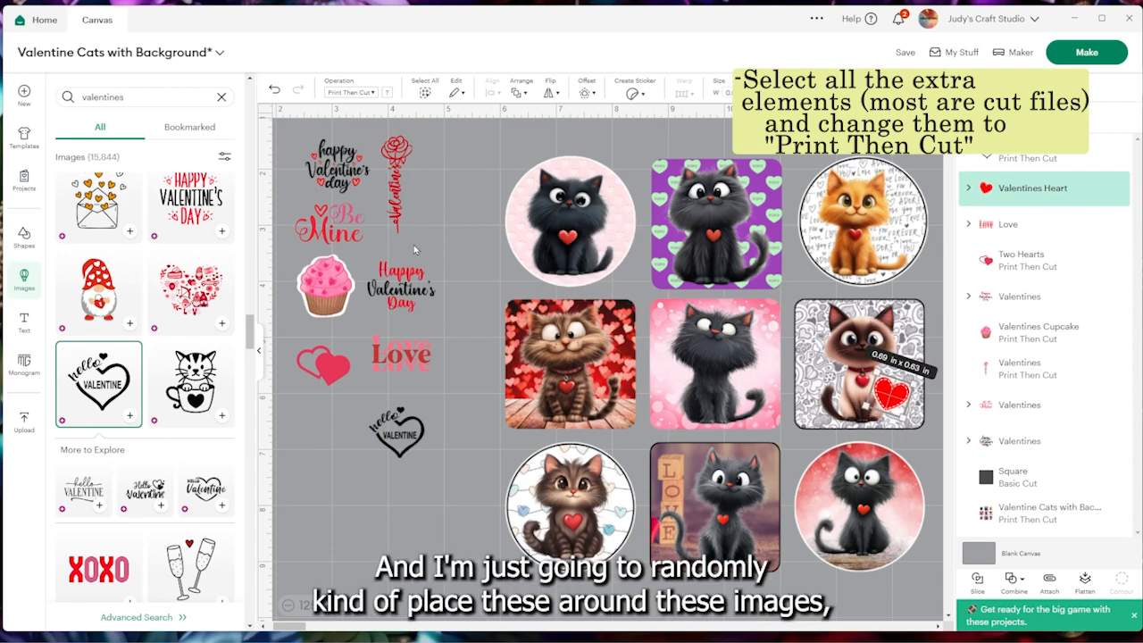
pyautogui.moveTo(340, 232); pyautogui.dragTo(896, 408)
pyautogui.click(386, 93)
pyautogui.click(431, 168)
pyautogui.click(971, 407)
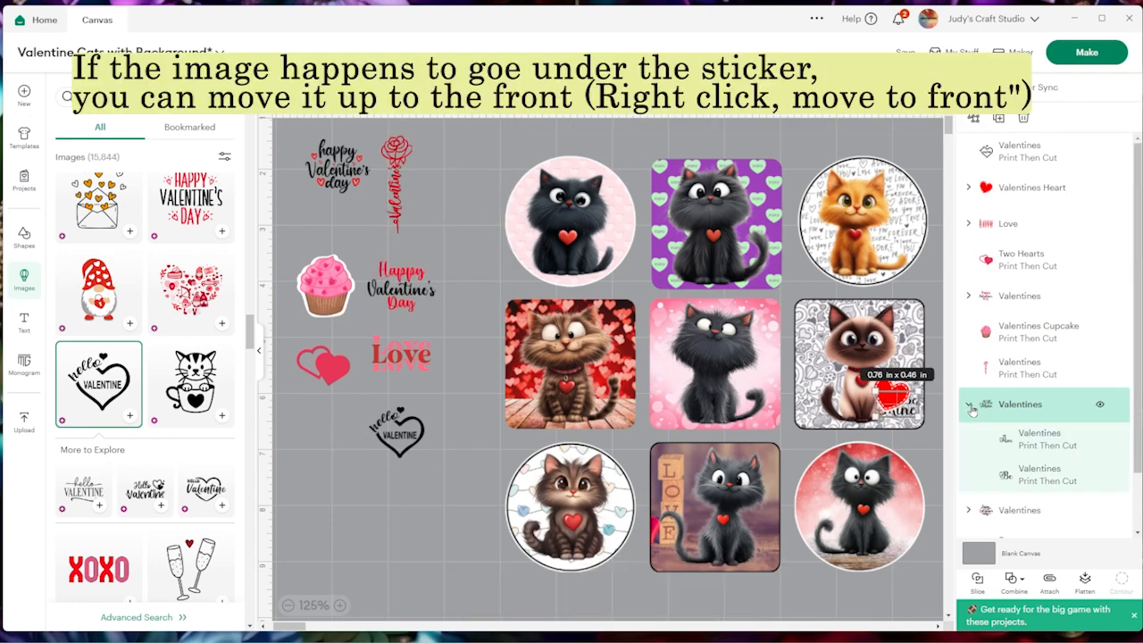
pyautogui.click(971, 407)
pyautogui.moveTo(1018, 407); pyautogui.dragTo(1036, 168)
pyautogui.rightClick(897, 407)
pyautogui.click(934, 240)
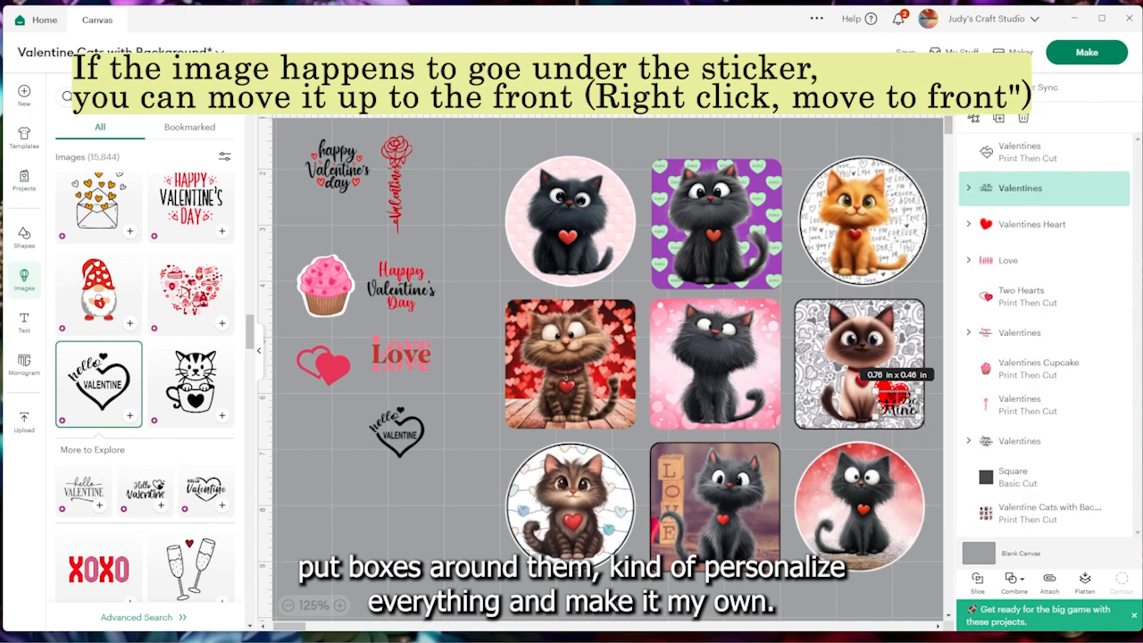
# Move Be Mine back off the sticker and place a black copy of the "happy Valentine's day" lettering, rotated about 21°, on the red heart
pyautogui.click(717, 362)
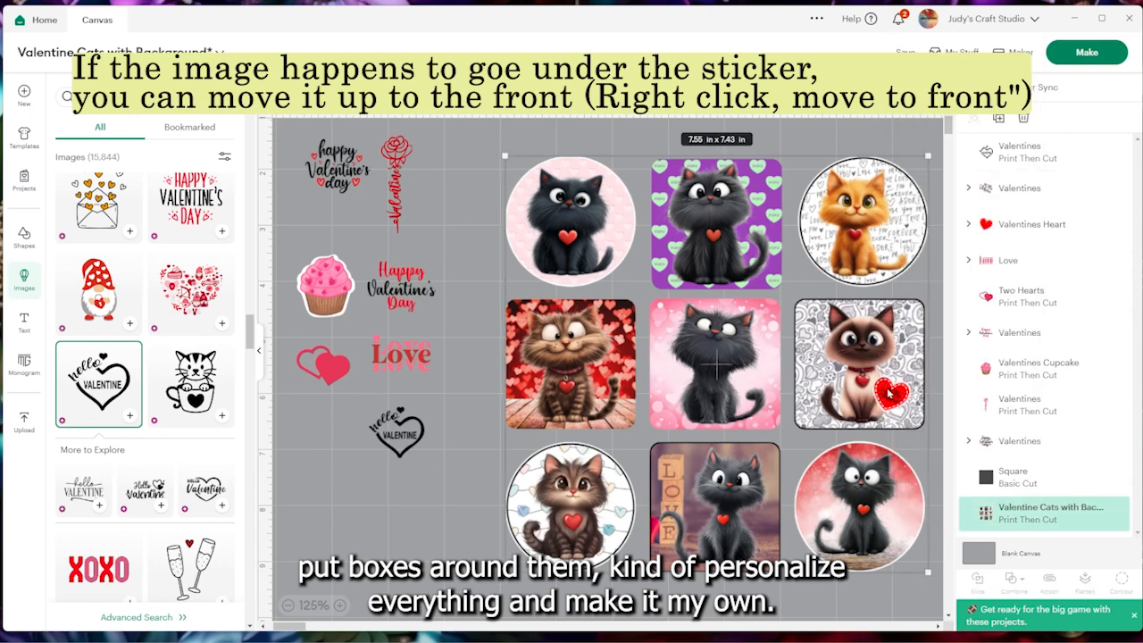
pyautogui.moveTo(896, 400); pyautogui.dragTo(326, 439)
pyautogui.click(336, 171)
pyautogui.hotkey('ctrl', 'c')
pyautogui.hotkey('ctrl', 'v')
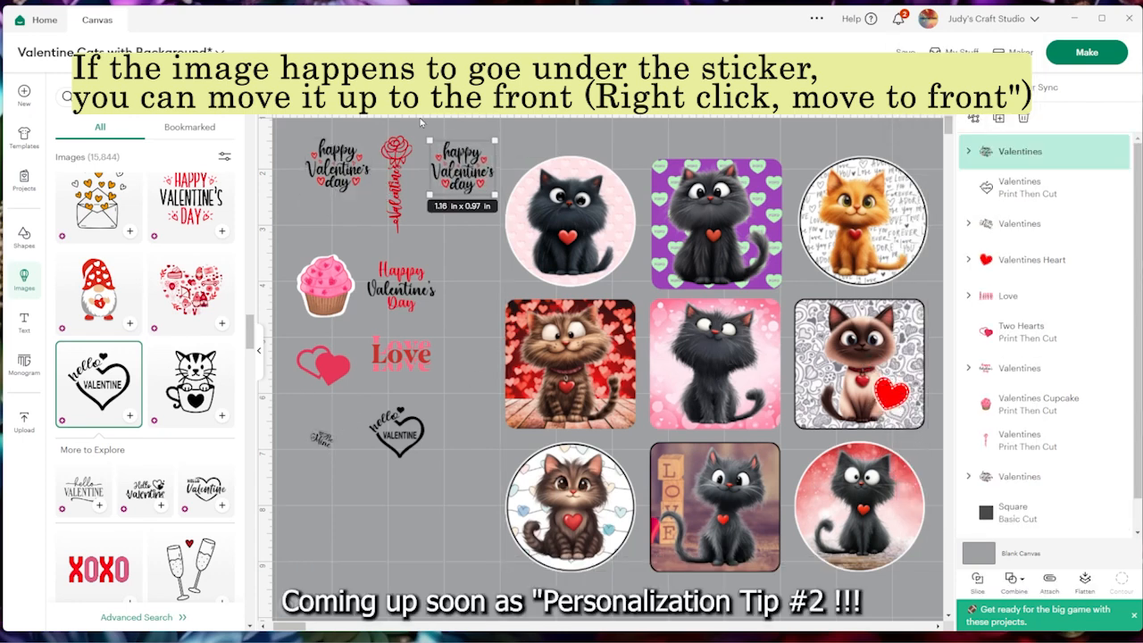
pyautogui.click(422, 100)
pyautogui.click(402, 293)
pyautogui.click(421, 100)
pyautogui.click(433, 170)
pyautogui.moveTo(449, 201); pyautogui.dragTo(896, 424)
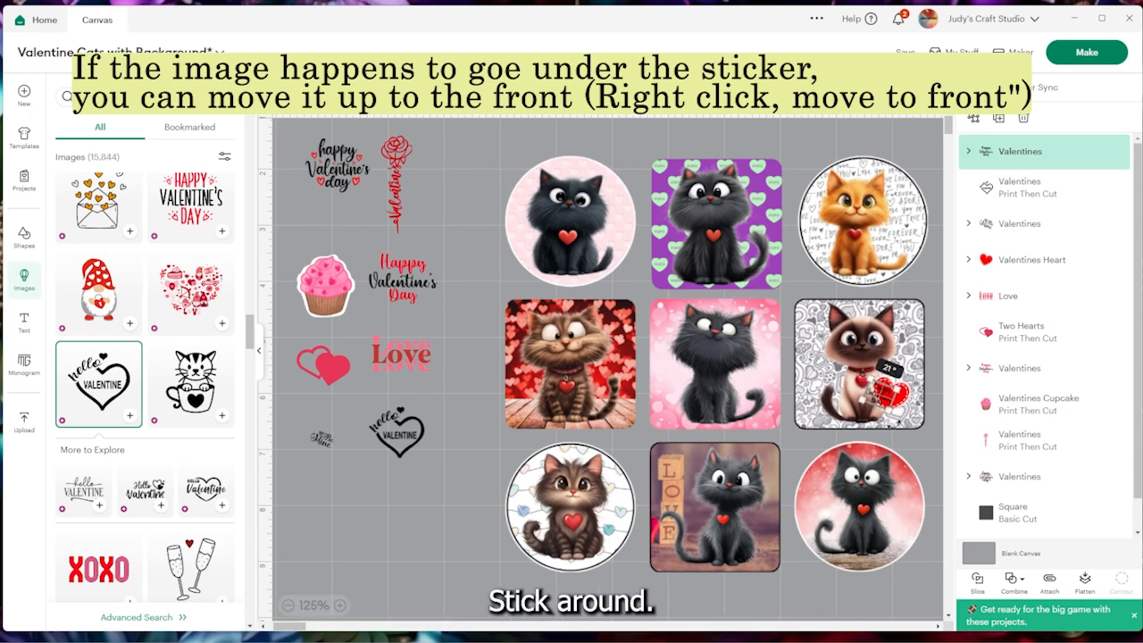
pyautogui.click(717, 366)
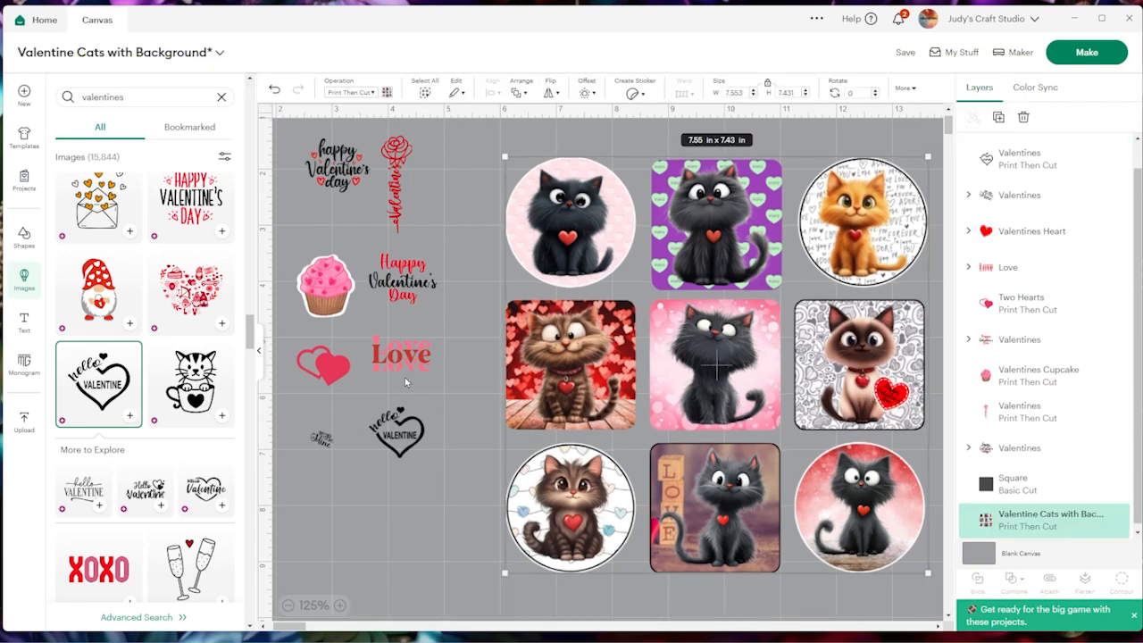
# Add a rounded square from the shapes, shrink it to about 1 in, and layer it behind the original "happy Valentine's day" lettering
pyautogui.moveTo(406, 284); pyautogui.dragTo(458, 182)
pyautogui.moveTo(338, 169); pyautogui.dragTo(441, 269)
pyautogui.click(24, 238)
pyautogui.click(170, 268)
pyautogui.moveTo(635, 481); pyautogui.dragTo(571, 418)
pyautogui.moveTo(547, 392); pyautogui.dragTo(467, 383)
pyautogui.moveTo(441, 272); pyautogui.dragTo(478, 377)
pyautogui.click(451, 402)
pyautogui.hotkey('ctrl', 'shift', '[')
pyautogui.click(478, 371)
pyautogui.moveTo(511, 343); pyautogui.dragTo(492, 359)
pyautogui.click(421, 266)
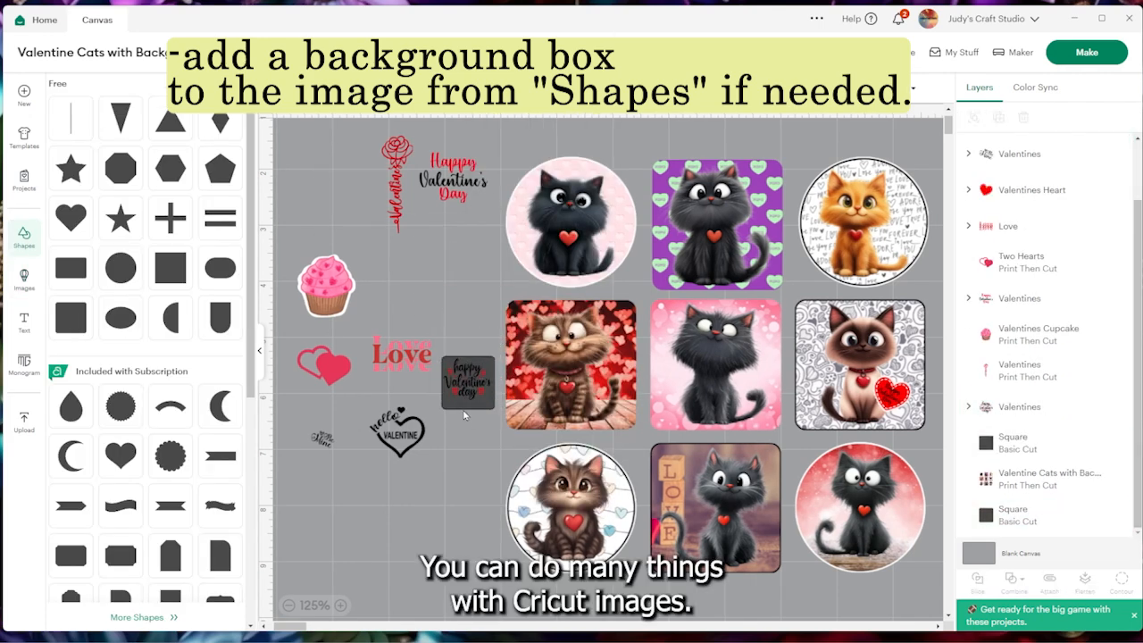
# Set the background square to Print Then Cut and colour it a light pink
pyautogui.click(468, 404)
pyautogui.moveTo(495, 409); pyautogui.dragTo(495, 405)
pyautogui.click(335, 90)
pyautogui.click(335, 267)
pyautogui.click(393, 89)
pyautogui.click(401, 206)
pyautogui.click(493, 276)
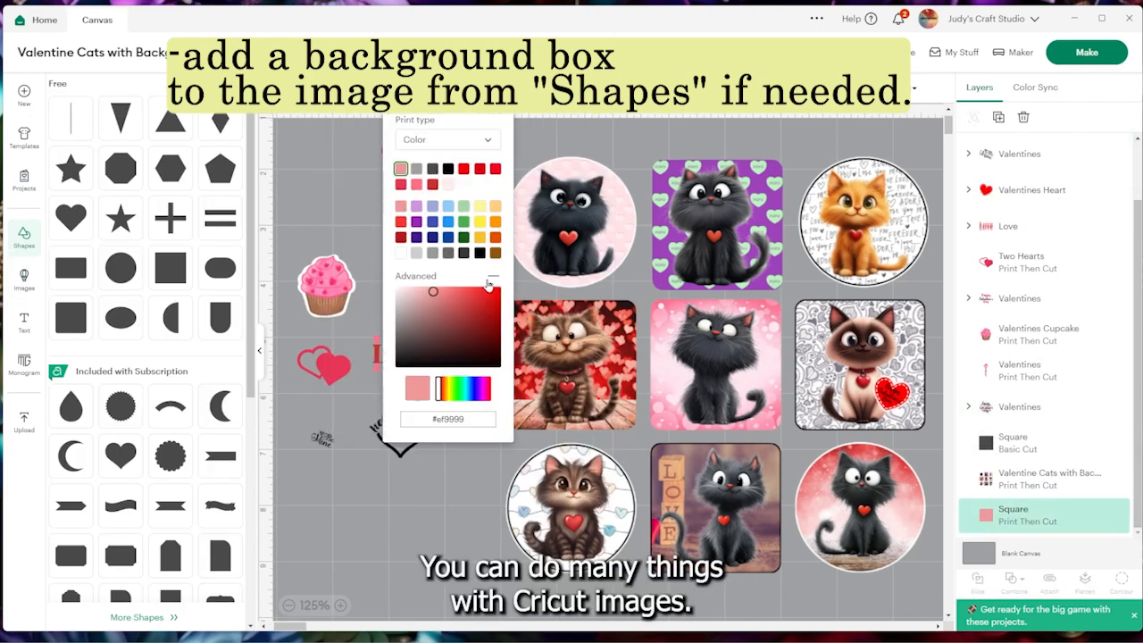
pyautogui.moveTo(434, 291); pyautogui.dragTo(415, 292)
pyautogui.click(447, 464)
# Bring the lettering and its pink box to the front and place them, about 0.64 x 0.59 in, on the pink circular black cat sticker
pyautogui.moveTo(438, 332); pyautogui.dragTo(572, 265)
pyautogui.rightClick(497, 401)
pyautogui.click(545, 393)
pyautogui.moveTo(597, 285)
pyautogui.mouseDown()
pyautogui.moveTo(572, 267)
pyautogui.moveTo(586, 279)
pyautogui.mouseUp()
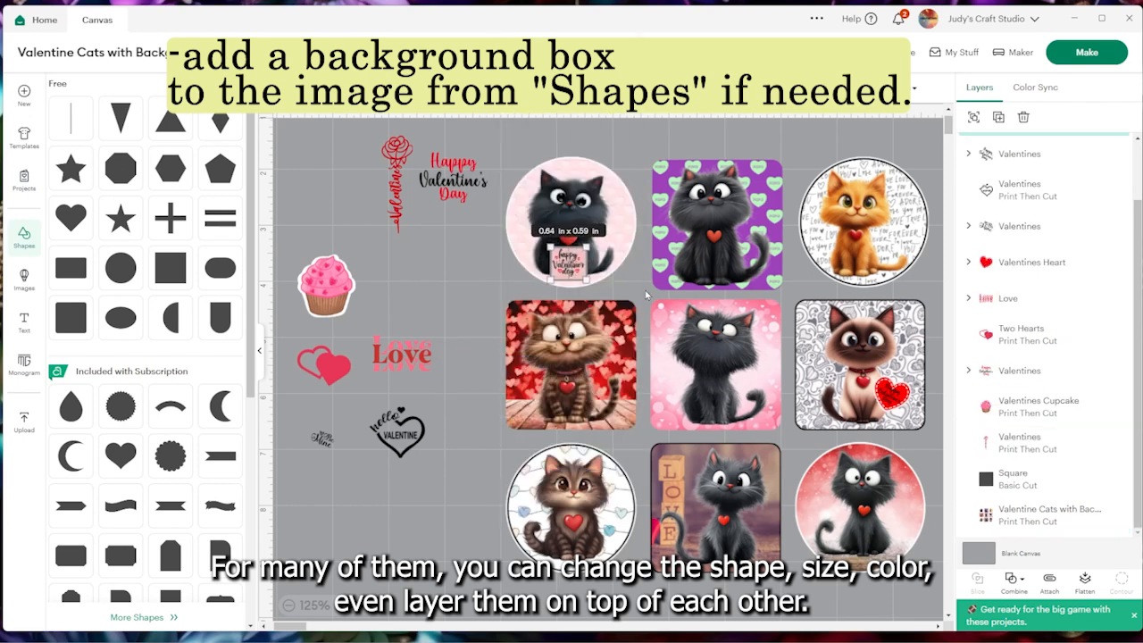
pyautogui.click(469, 282)
# Add another square, shrink it, and layer it behind the Love lettering
pyautogui.moveTo(401, 354); pyautogui.dragTo(441, 313)
pyautogui.click(171, 267)
pyautogui.moveTo(657, 503); pyautogui.dragTo(599, 444)
pyautogui.moveTo(572, 420); pyautogui.dragTo(478, 328)
pyautogui.rightClick(442, 334)
pyautogui.click(487, 428)
pyautogui.moveTo(449, 332); pyautogui.dragTo(396, 275)
# Set the square behind the Love lettering to Print Then Cut and colour it white
pyautogui.click(375, 90)
pyautogui.click(362, 358)
pyautogui.click(448, 89)
pyautogui.click(403, 255)
pyautogui.click(492, 350)
# Attach the Love lettering to its white box and fit it onto the purple black cat sticker
pyautogui.moveTo(441, 309); pyautogui.dragTo(725, 272)
pyautogui.click(1049, 582)
pyautogui.moveTo(757, 292); pyautogui.dragTo(713, 263)
pyautogui.click(617, 295)
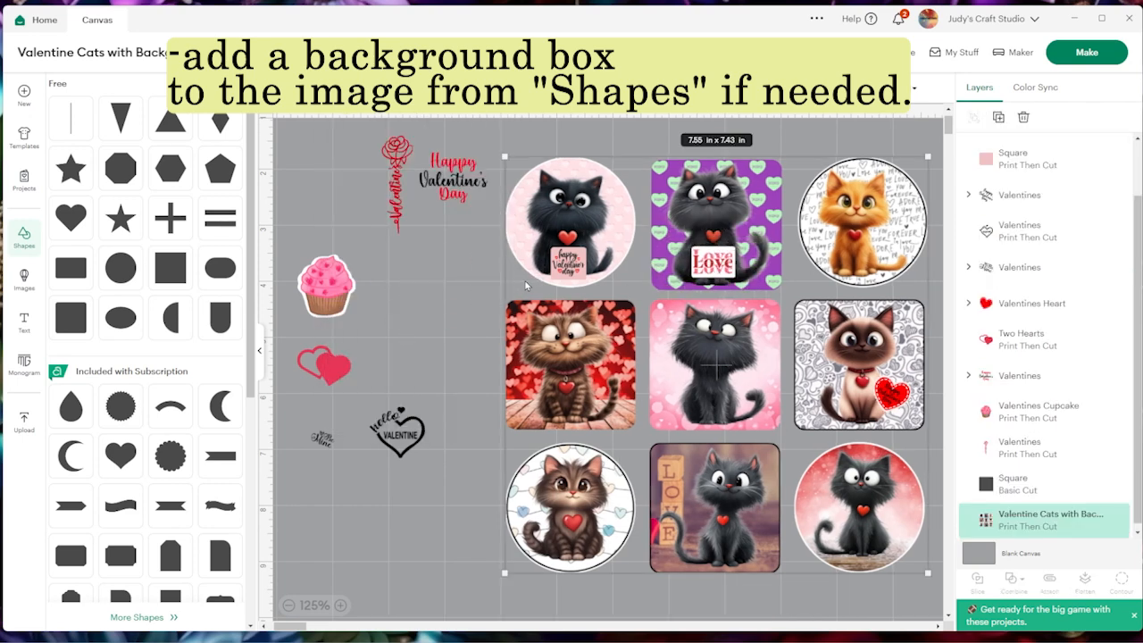
# Place the rose lettering on the orange cat sticker and the two hearts with Be Mine on the tabby's red hearts sticker
pyautogui.moveTo(398, 195); pyautogui.dragTo(905, 229)
pyautogui.click(355, 336)
pyautogui.moveTo(335, 365); pyautogui.dragTo(519, 384)
pyautogui.moveTo(326, 443); pyautogui.dragTo(562, 417)
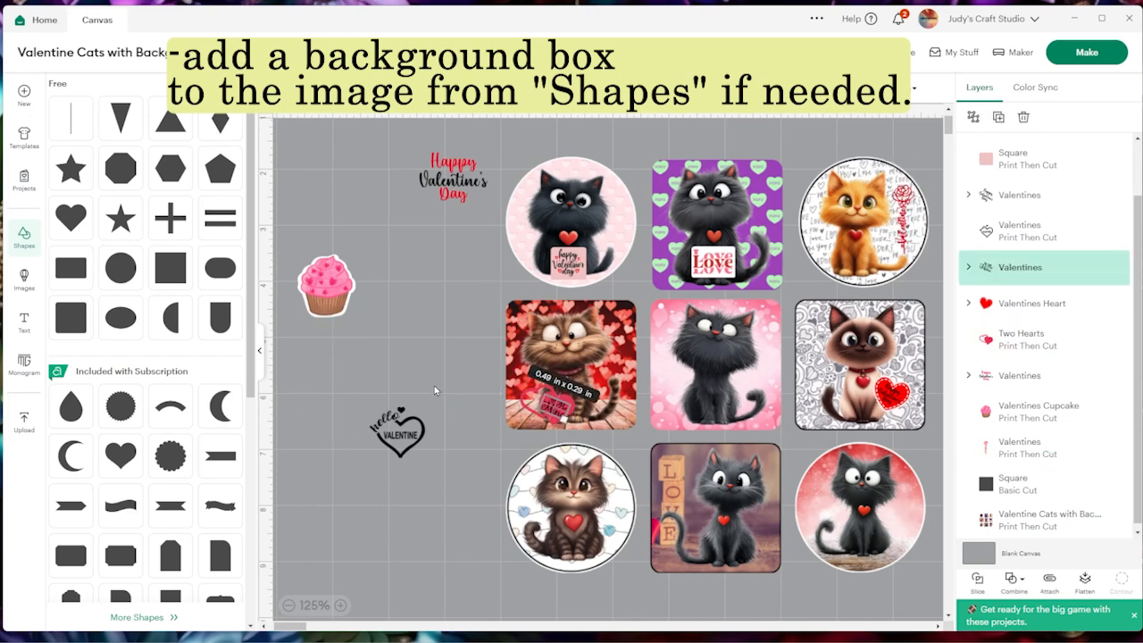
pyautogui.click(438, 390)
# Place the cupcake on the square pink cat sticker and put a copy of Be Mine, about 0.35 x 0.21 in, on its wrapper
pyautogui.moveTo(327, 288); pyautogui.dragTo(747, 418)
pyautogui.moveTo(689, 424); pyautogui.dragTo(730, 397)
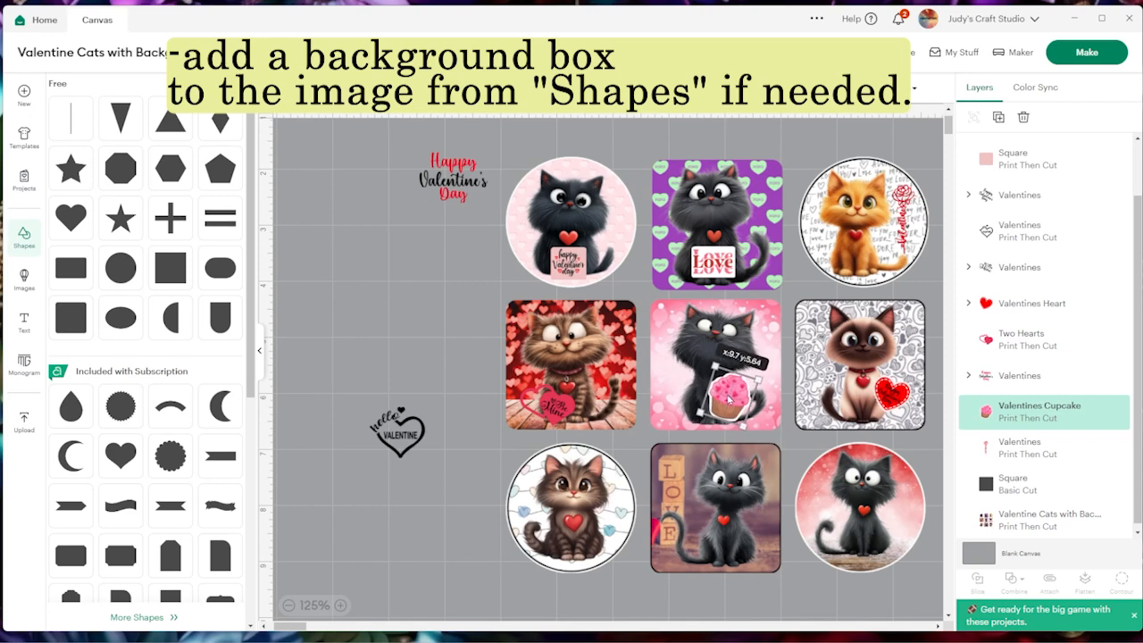
pyautogui.rightClick(553, 408)
pyautogui.click(571, 195)
pyautogui.moveTo(563, 417); pyautogui.dragTo(725, 413)
pyautogui.moveTo(738, 428); pyautogui.dragTo(775, 434)
pyautogui.click(341, 605)
pyautogui.click(340, 606)
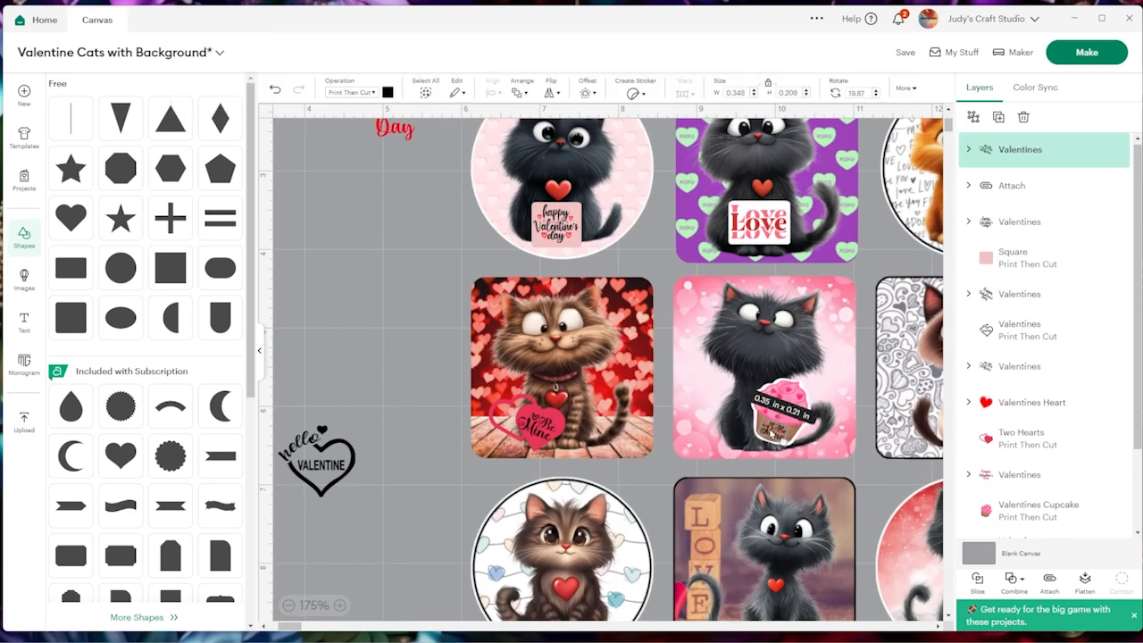
# Duplicate the "hello Valentine" heart, colour the copy red, and place it tilted beside the cat on the square pink sticker
pyautogui.click(416, 513)
pyautogui.moveTo(334, 476); pyautogui.dragTo(416, 424)
pyautogui.rightClick(417, 425)
pyautogui.click(437, 203)
pyautogui.click(388, 93)
pyautogui.click(433, 169)
pyautogui.moveTo(431, 470); pyautogui.dragTo(722, 410)
pyautogui.moveTo(769, 428); pyautogui.dragTo(712, 389)
pyautogui.click(401, 523)
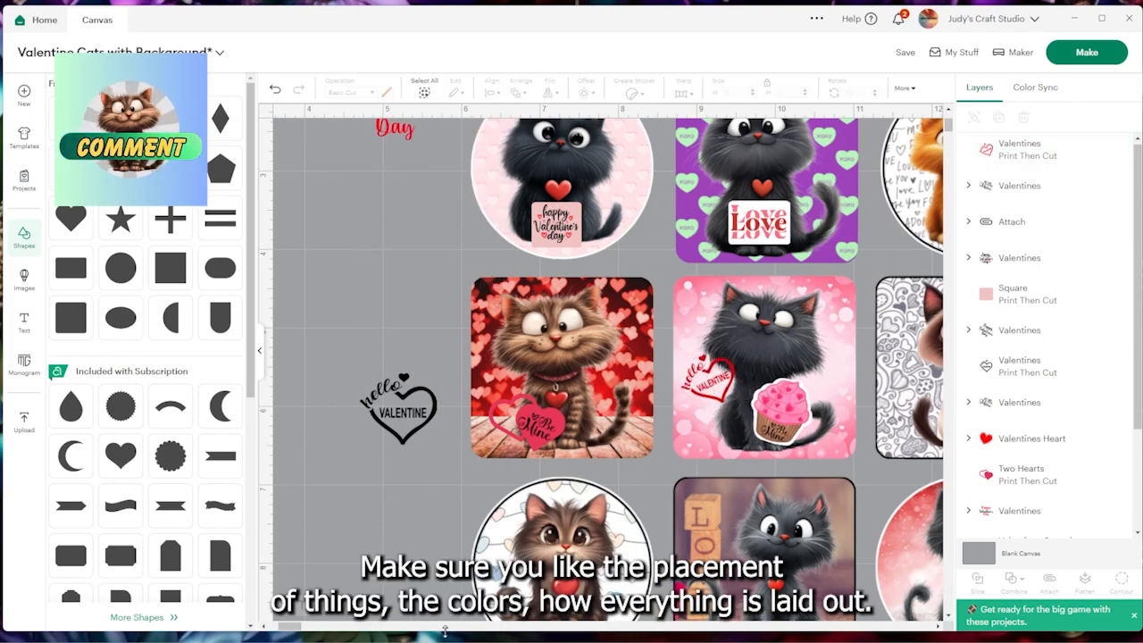
# Place the remaining "hello Valentine" heart in red on the LOVE blocks sticker and Happy Valentine's Day, about 0.7 x 0.51 in, on the red circular sticker
pyautogui.scroll(-3, 348, 618)
pyautogui.moveTo(300, 627); pyautogui.dragTo(305, 628)
pyautogui.click(291, 613)
pyautogui.click(291, 612)
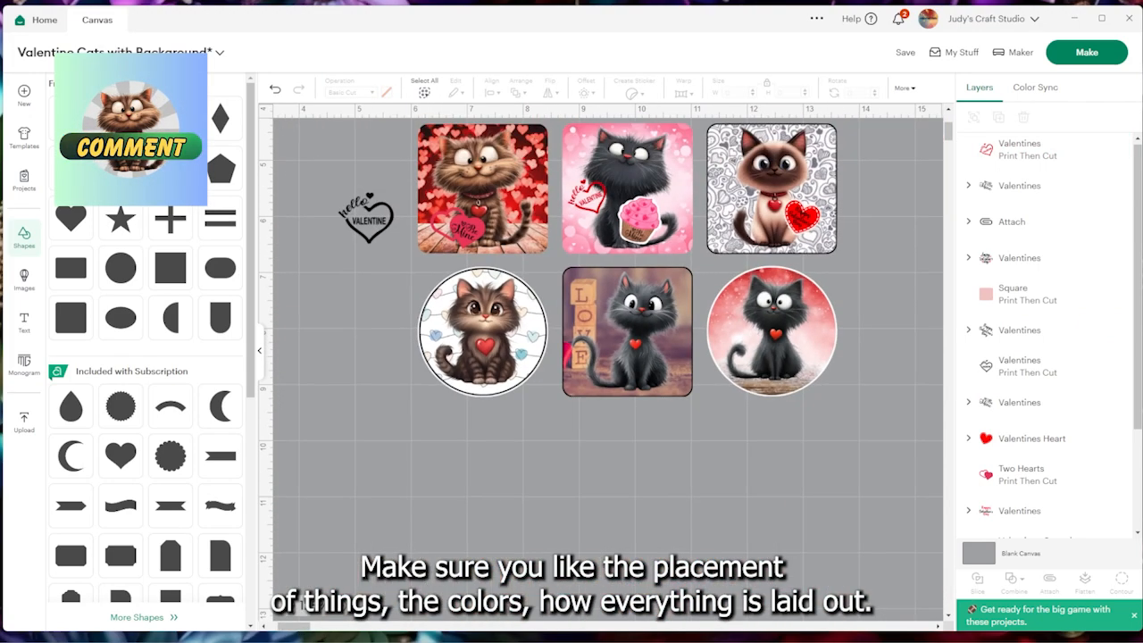
pyautogui.click(292, 612)
pyautogui.scroll(2, 439, 462)
pyautogui.moveTo(413, 383); pyautogui.dragTo(651, 481)
pyautogui.click(388, 93)
pyautogui.click(433, 168)
pyautogui.moveTo(666, 506); pyautogui.dragTo(650, 486)
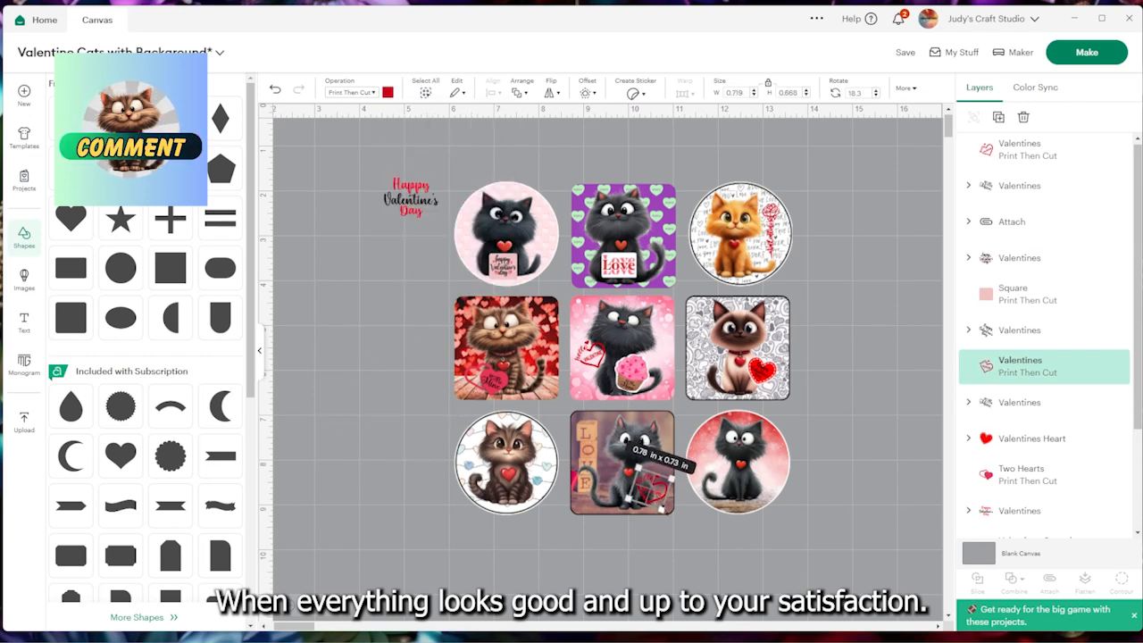
pyautogui.moveTo(411, 197); pyautogui.dragTo(708, 460)
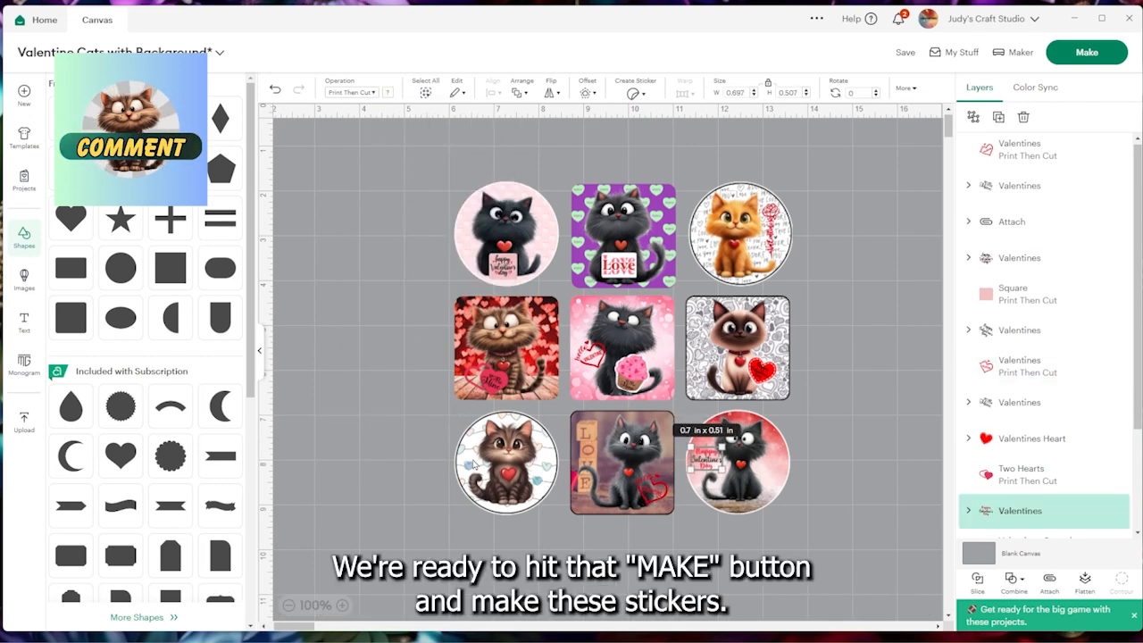
# Copy the Be Mine lettering from the red hearts sticker, colour the copy red, and place it on the circular tabby sticker
pyautogui.click(491, 382)
pyautogui.hotkey('ctrl', 'c')
pyautogui.hotkey('ctrl', 'v')
pyautogui.moveTo(537, 409); pyautogui.dragTo(559, 487)
pyautogui.click(388, 93)
pyautogui.click(433, 169)
pyautogui.moveTo(556, 486); pyautogui.dragTo(540, 472)
pyautogui.click(342, 605)
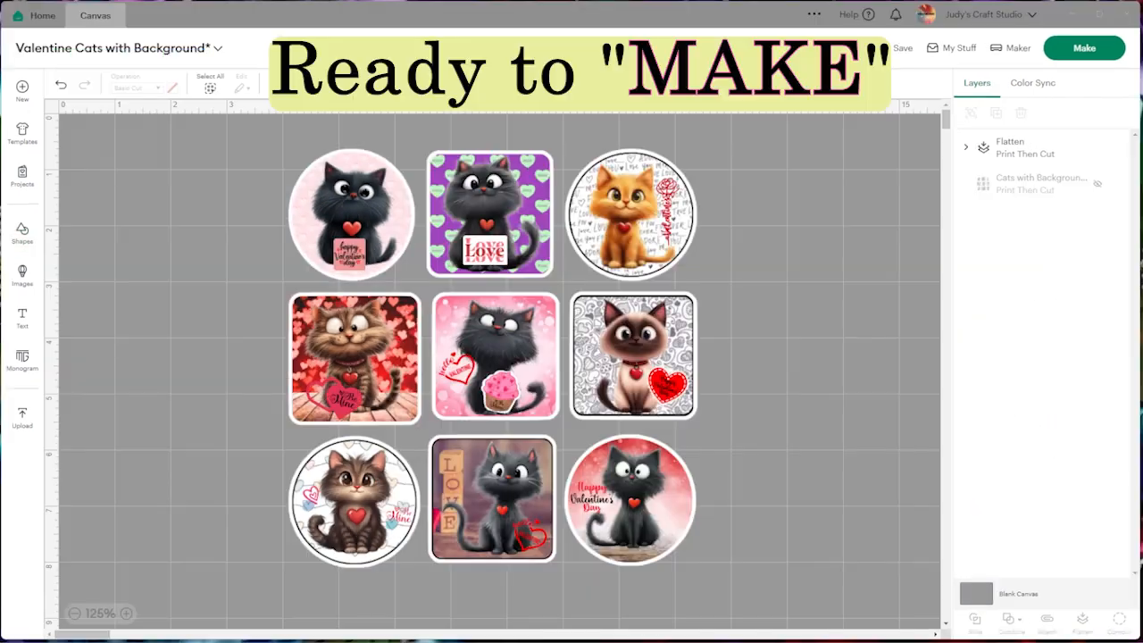
# Send the flattened sticker design to mat preparation, shift it slightly upward on the 8.5 x 11 in sheet, and continue to the making stage
pyautogui.click(1084, 50)
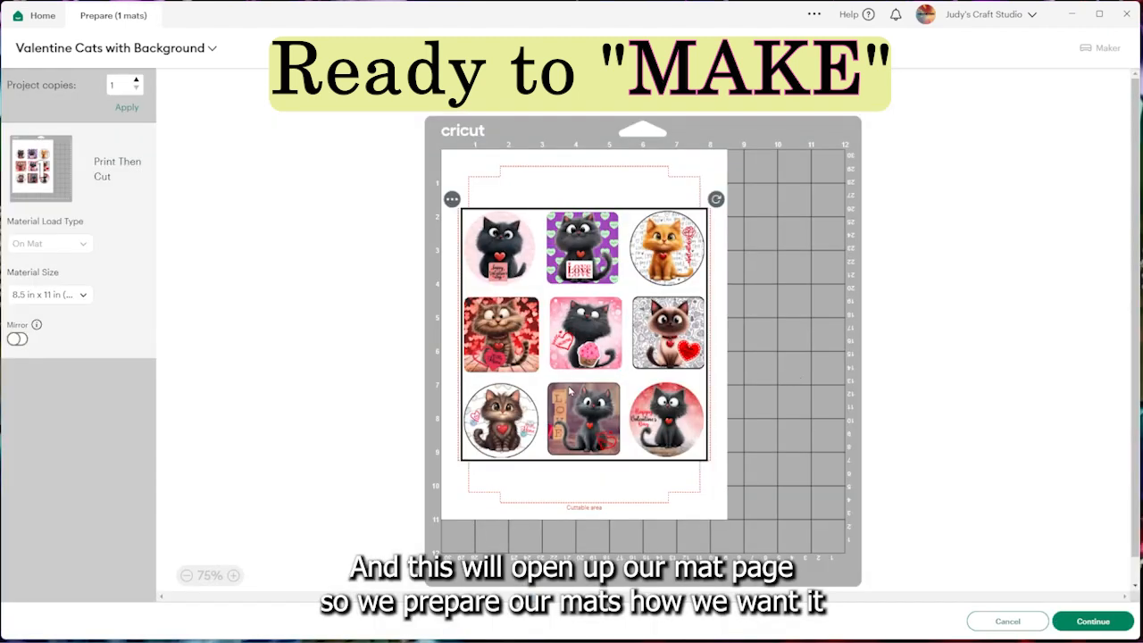
pyautogui.moveTo(569, 390); pyautogui.dragTo(568, 361)
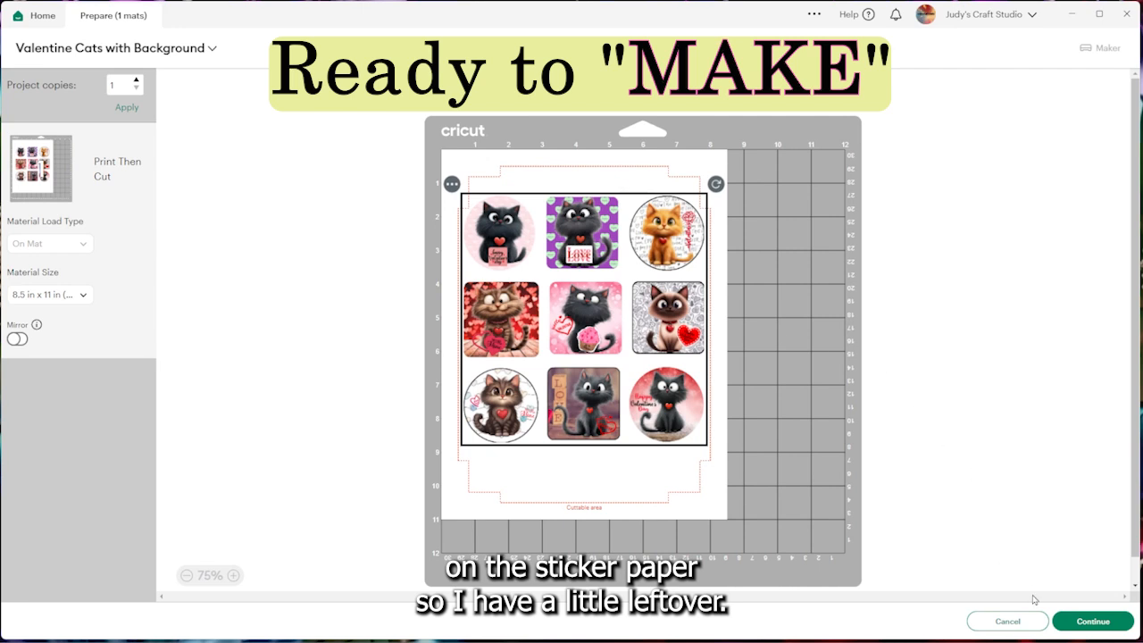
pyautogui.click(1091, 620)
# Select the Maker : A4CF Bluetooth machine and start sending the sticker sheet to the printer
pyautogui.click(706, 86)
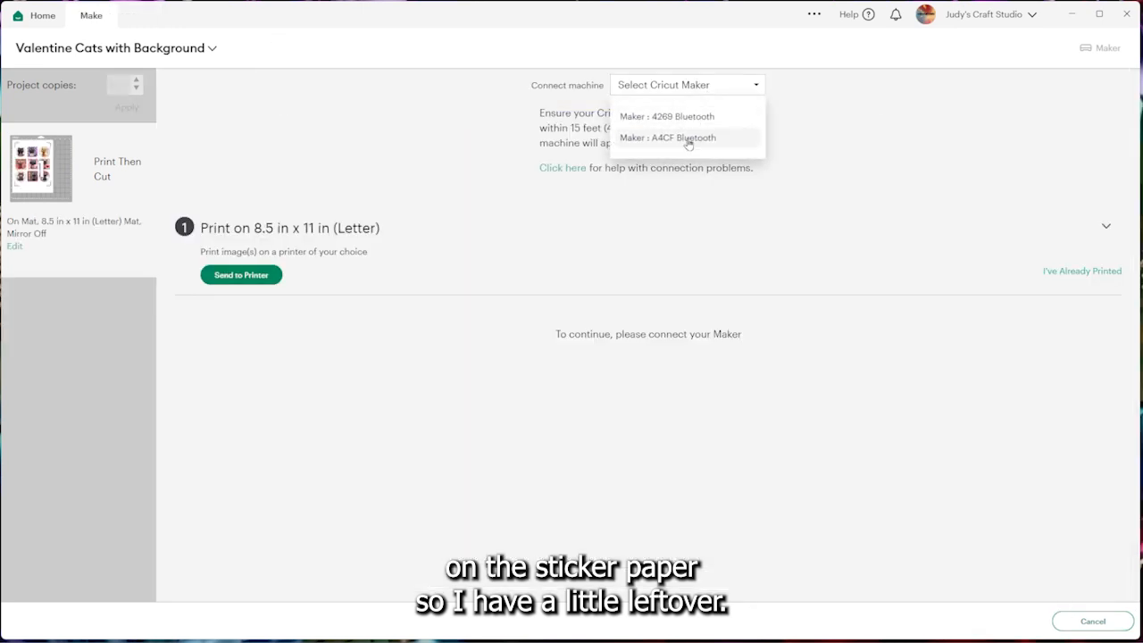
pyautogui.click(689, 139)
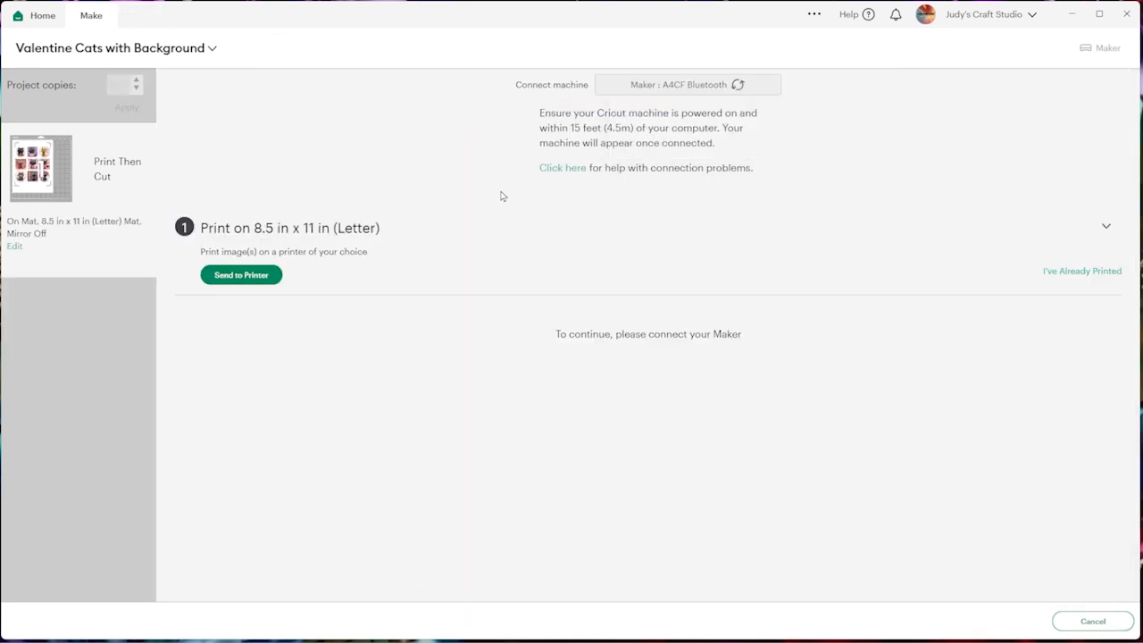
pyautogui.click(238, 276)
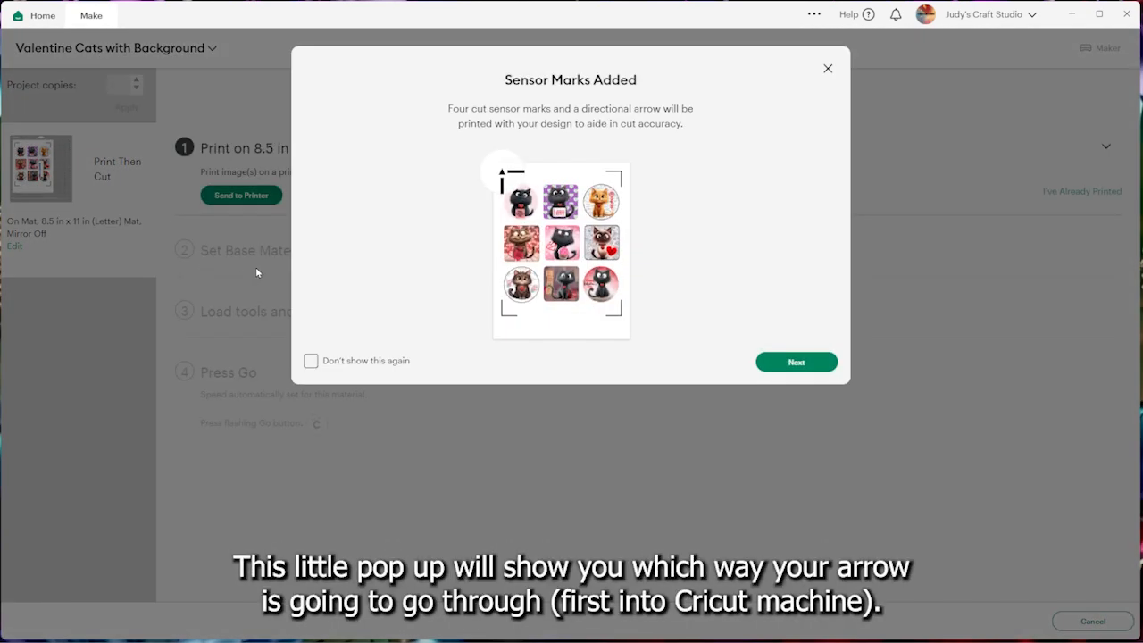
# Accept the sensor marks, turn Add Bleed off and Use System Dialog on, and send the sheet to the system print dialog
pyautogui.click(793, 362)
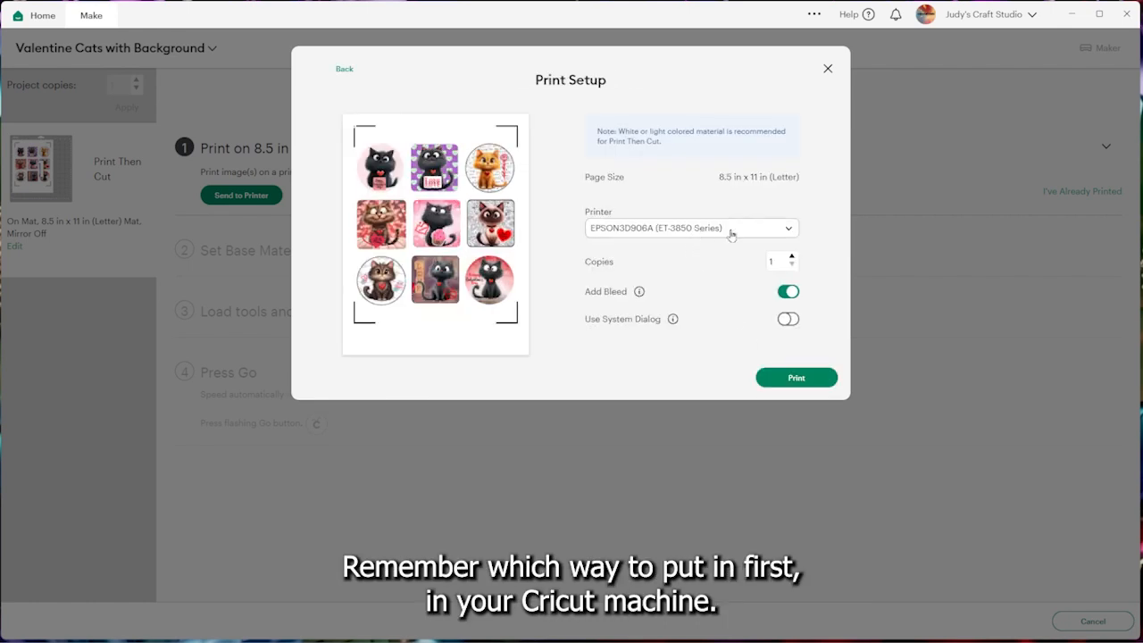
pyautogui.click(785, 293)
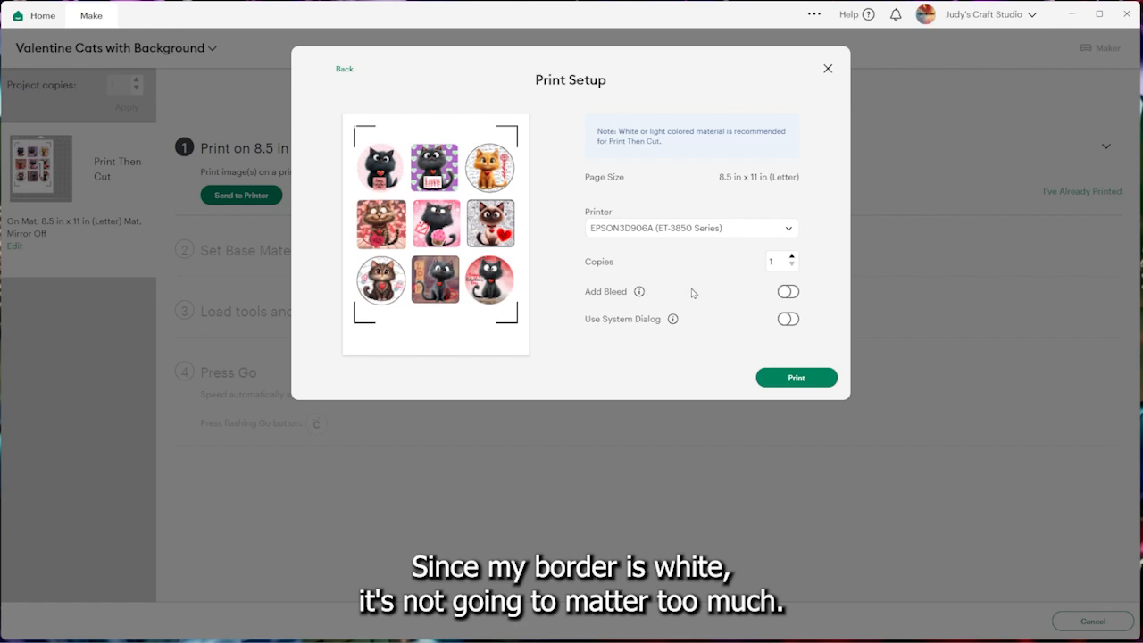
pyautogui.click(789, 319)
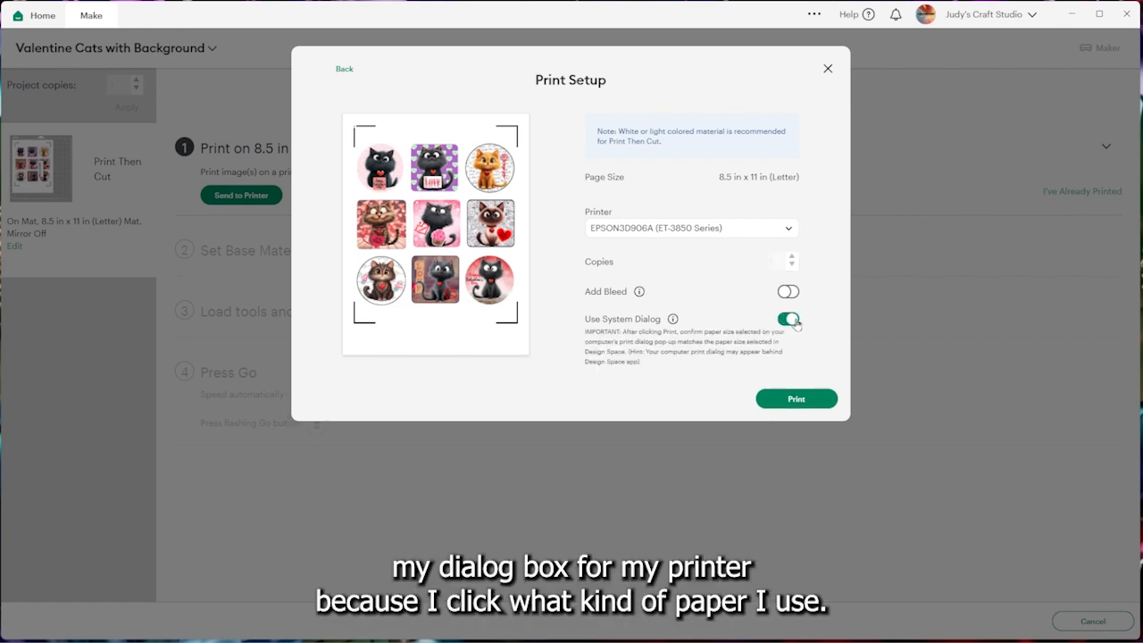
pyautogui.click(797, 399)
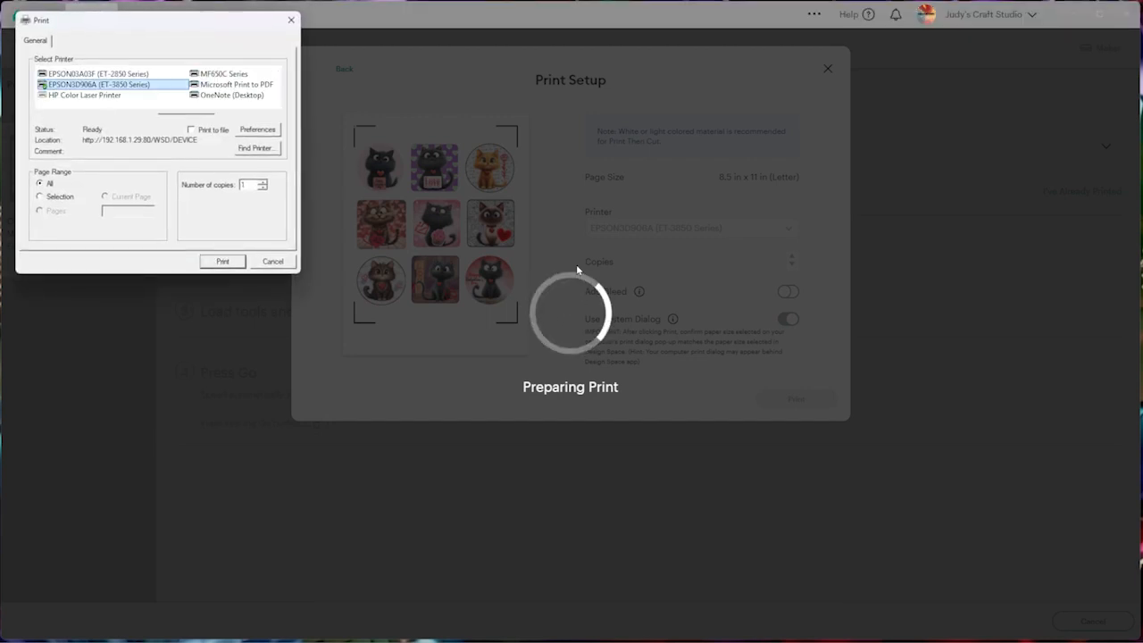
# Set the EPSON ET-3850 printer's paper type to Photo Paper Glossy and print the sticker sheet
pyautogui.click(258, 130)
pyautogui.click(311, 178)
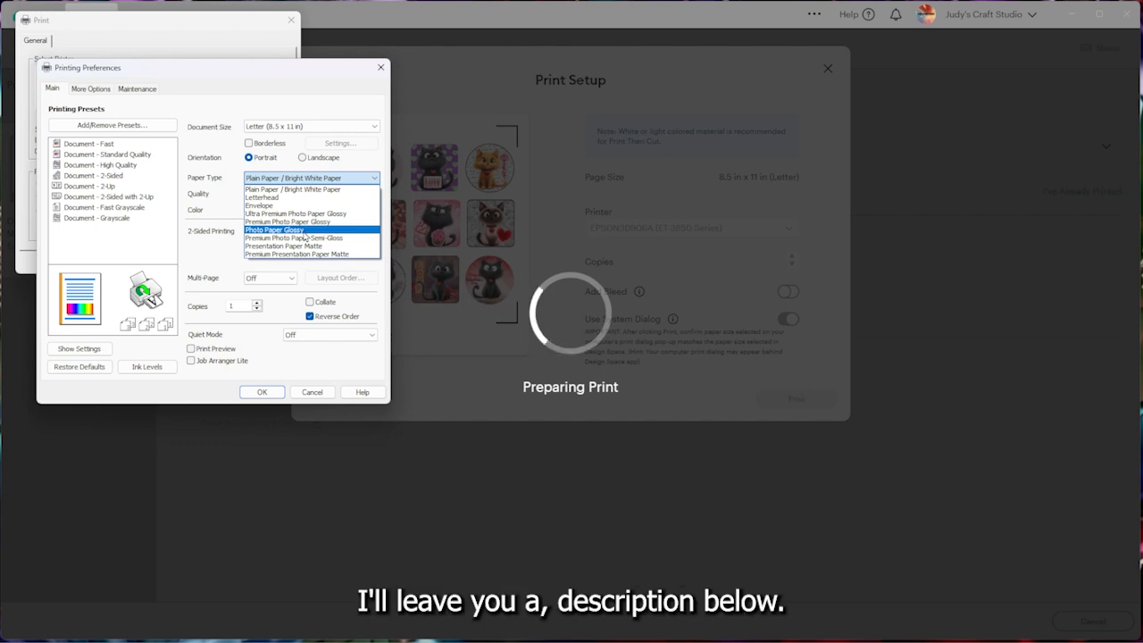
pyautogui.click(303, 231)
pyautogui.click(262, 393)
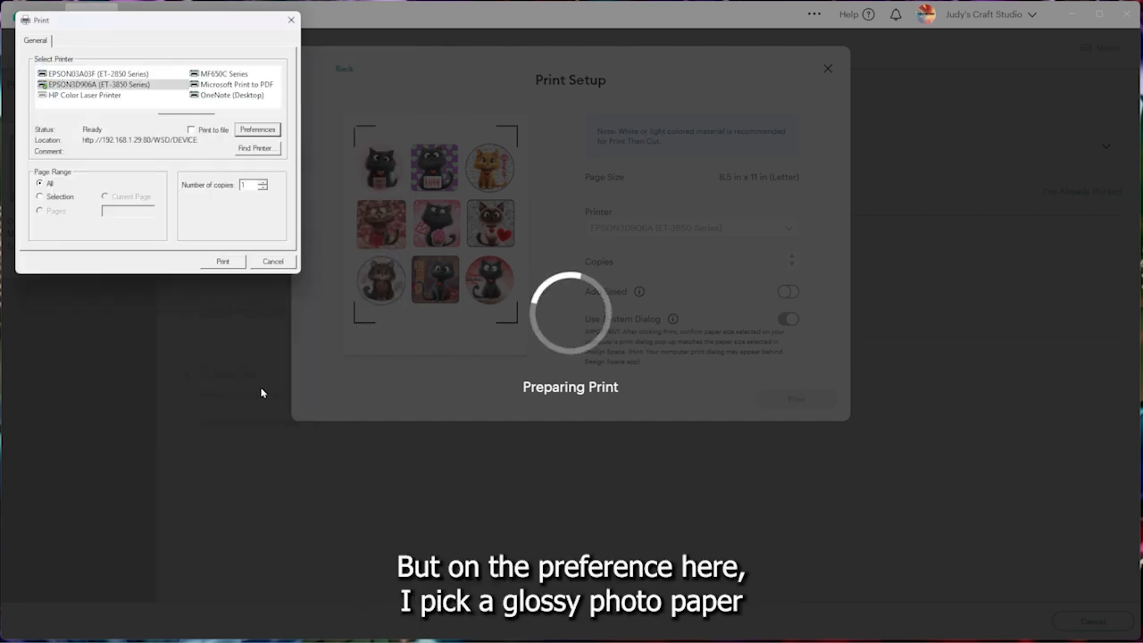
pyautogui.click(223, 261)
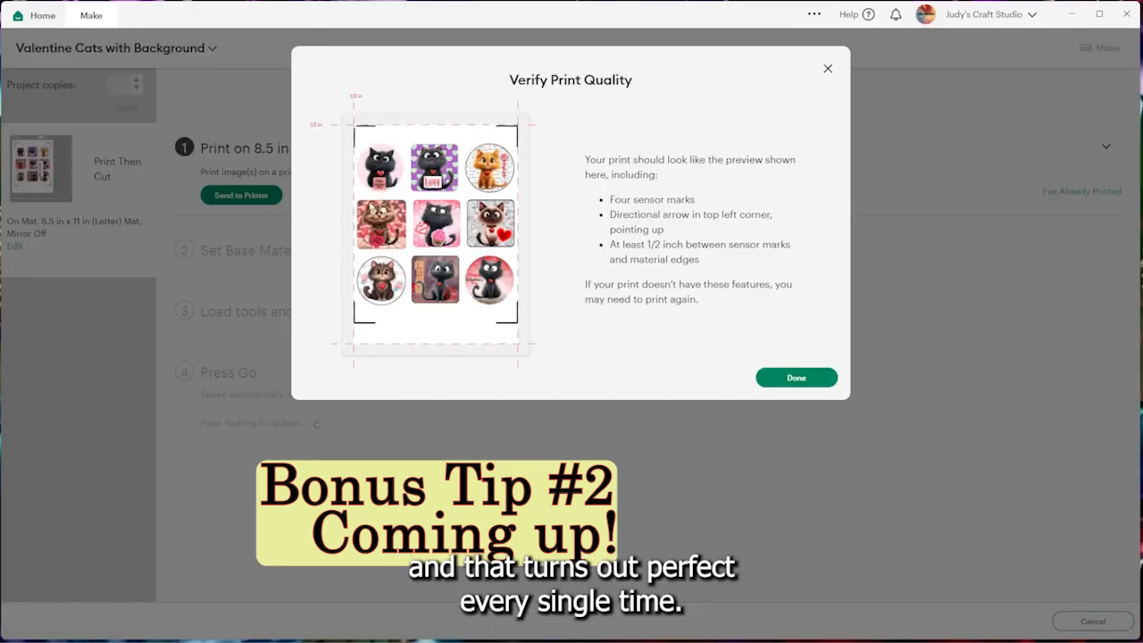
# Finish the print check, set the base material to Printable Waterproof Sticker Set - White, and choose its cutting pressure
pyautogui.click(808, 378)
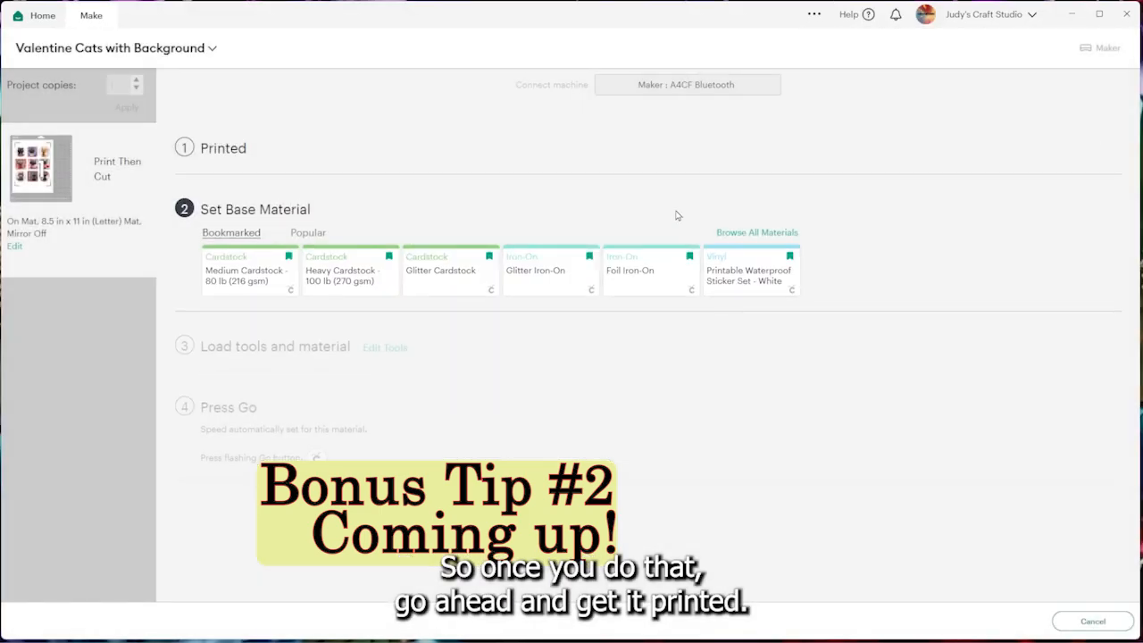
pyautogui.click(723, 251)
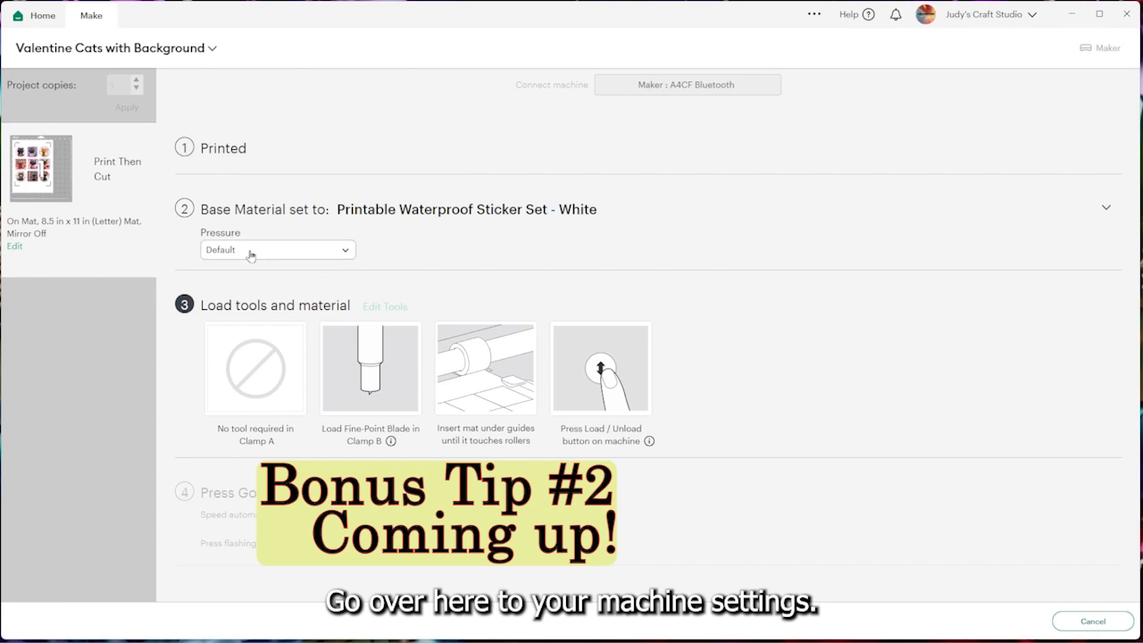
pyautogui.click(250, 252)
pyautogui.click(223, 323)
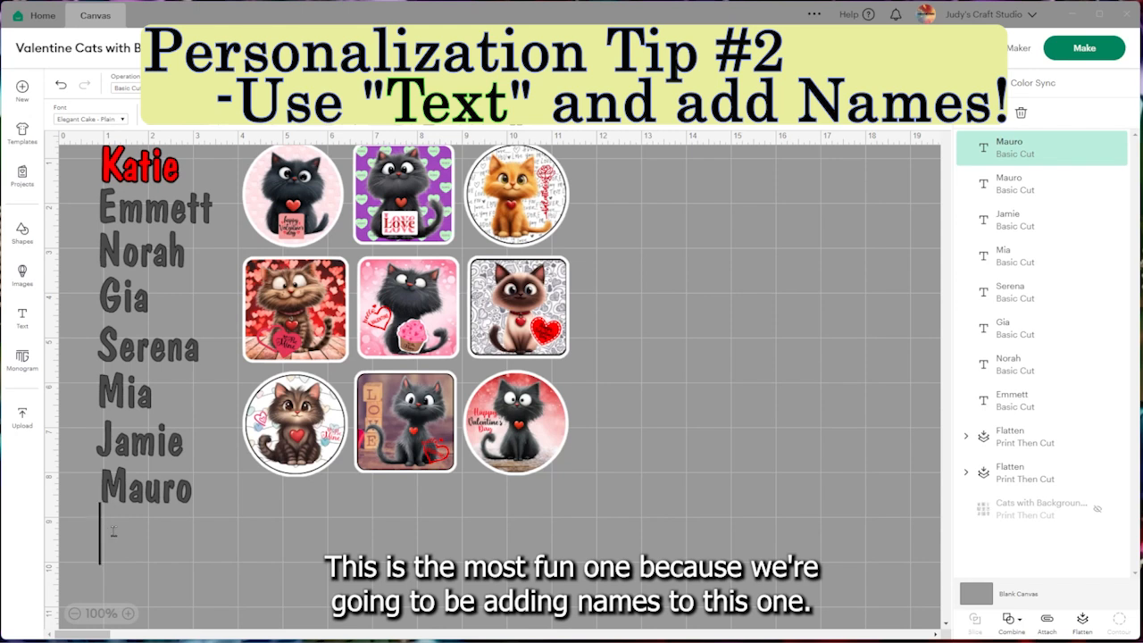
# Enter the final first name in the empty text object below the column of names
pyautogui.write('D')
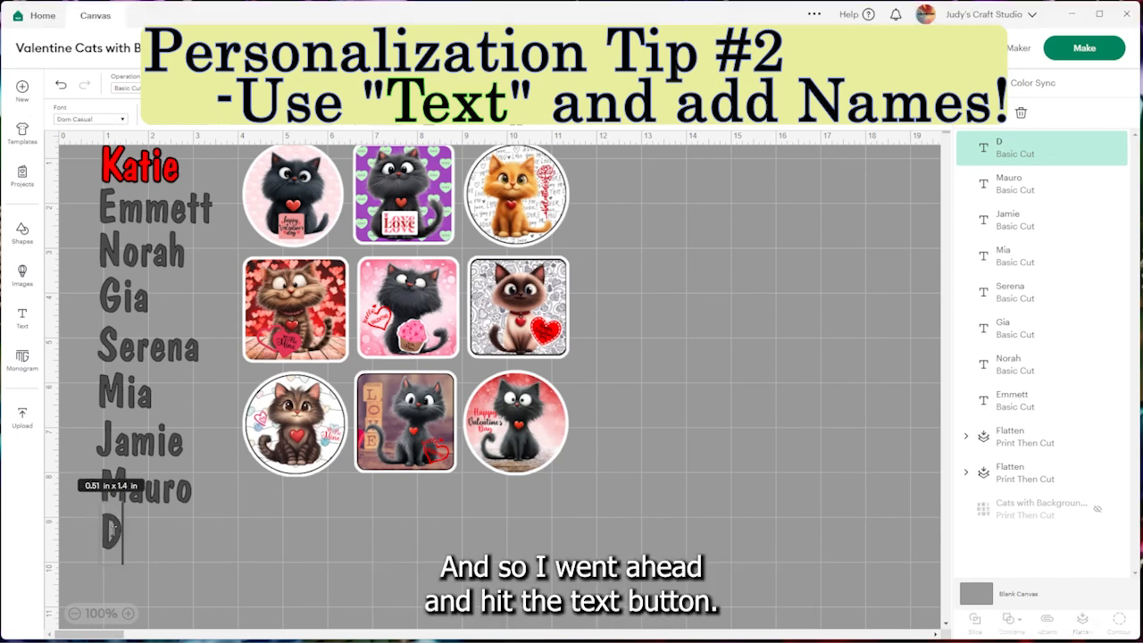
pyautogui.write('iego')
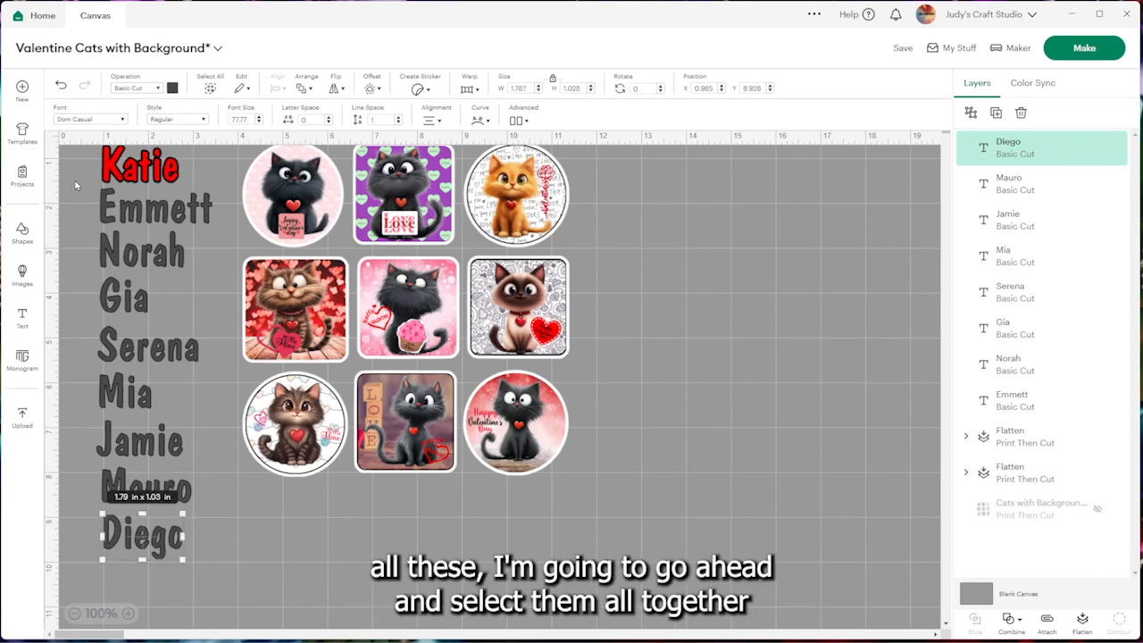
# Change the eight grey names below the outlined one to Print Then Cut and colour them all red
pyautogui.moveTo(82, 186); pyautogui.dragTo(213, 566)
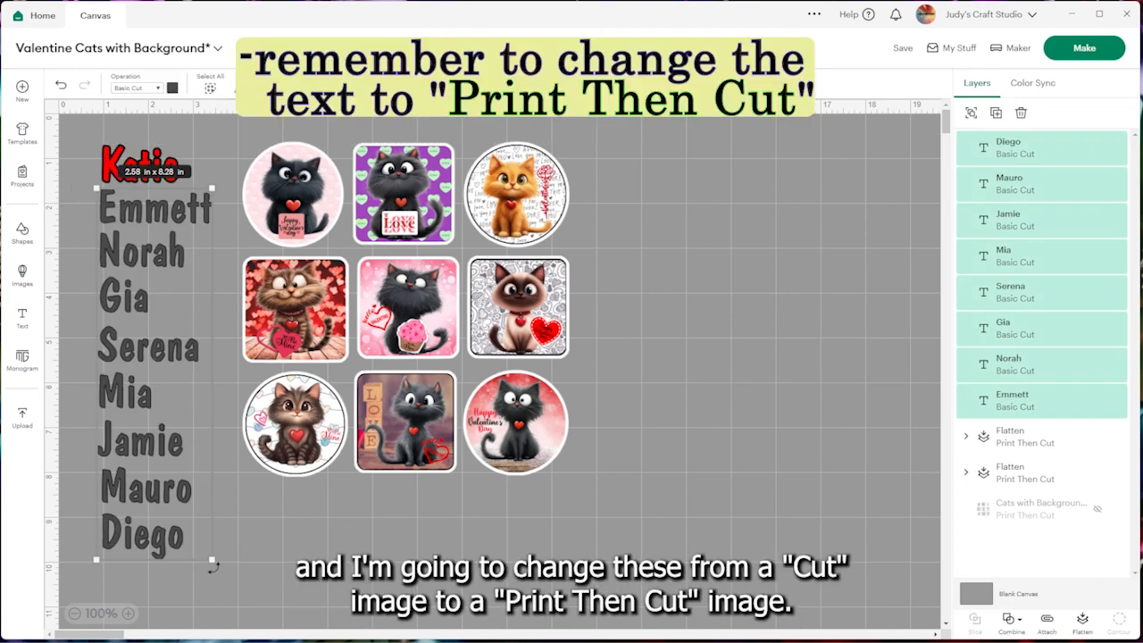
pyautogui.click(159, 89)
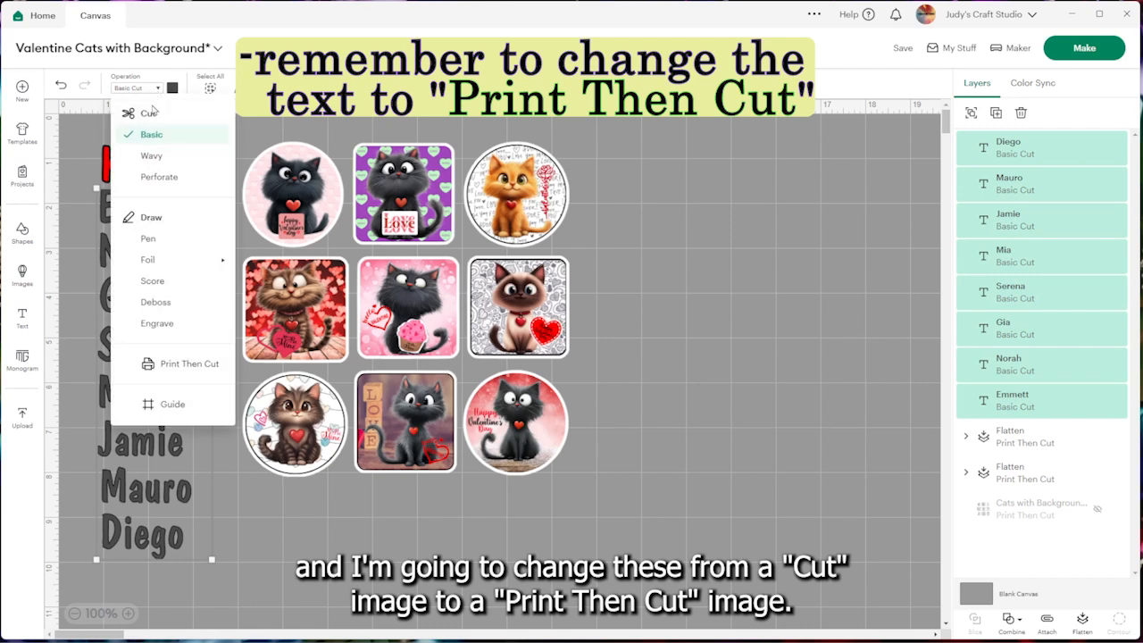
pyautogui.click(177, 367)
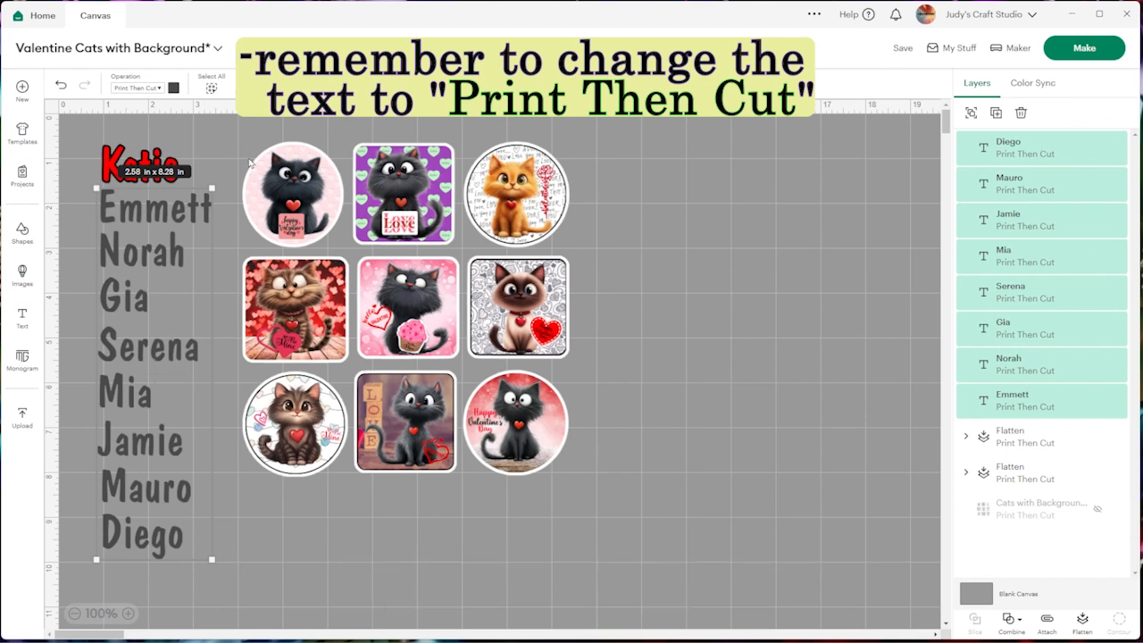
pyautogui.click(174, 87)
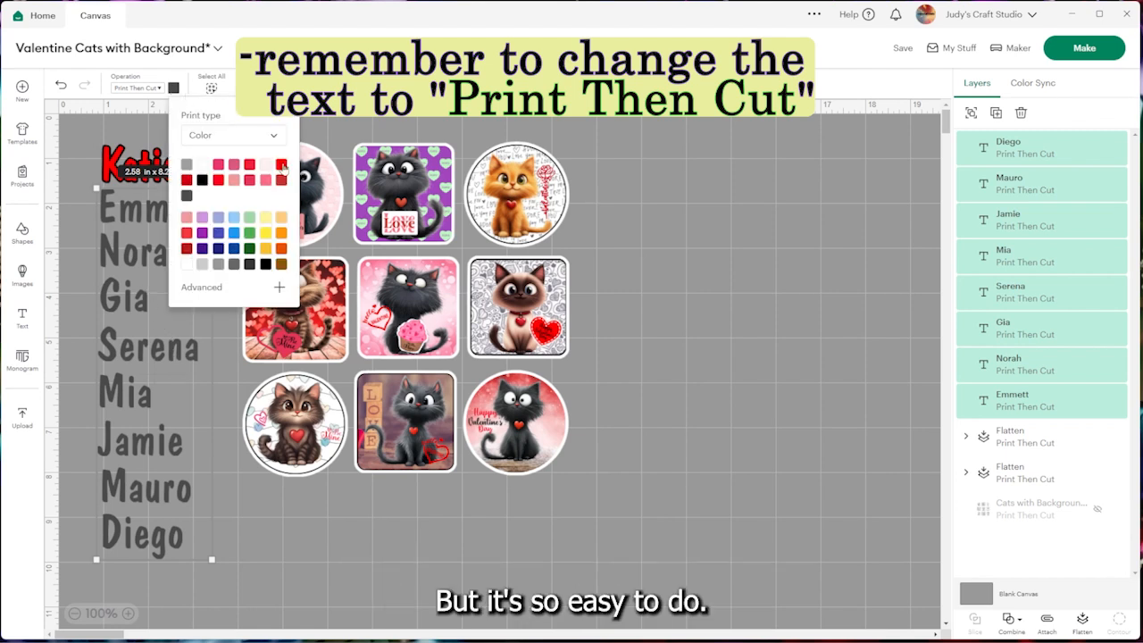
pyautogui.click(281, 165)
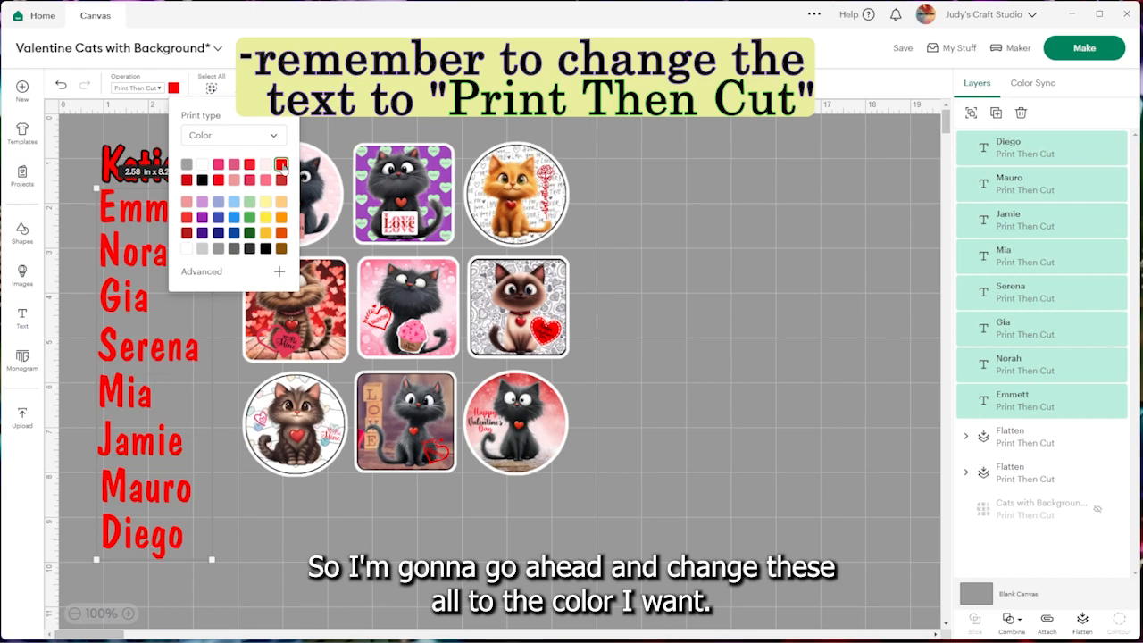
pyautogui.click(323, 141)
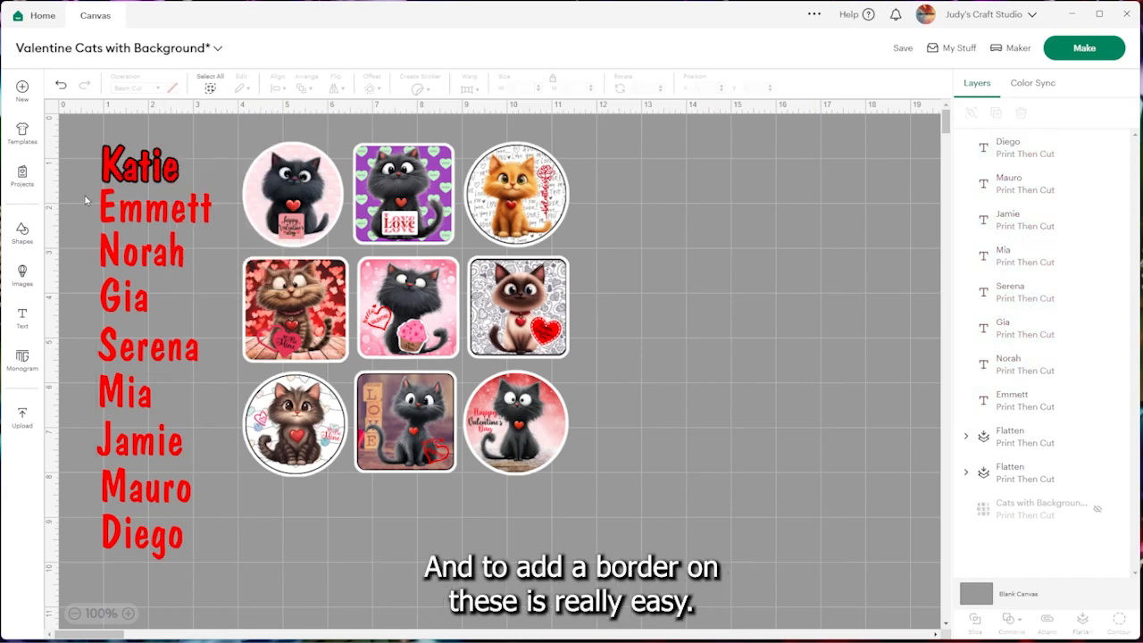
# Try to outline the eight red names together with a 0.04 in rounded, welded offset and attach it to the first of them
pyautogui.moveTo(86, 200); pyautogui.dragTo(212, 554)
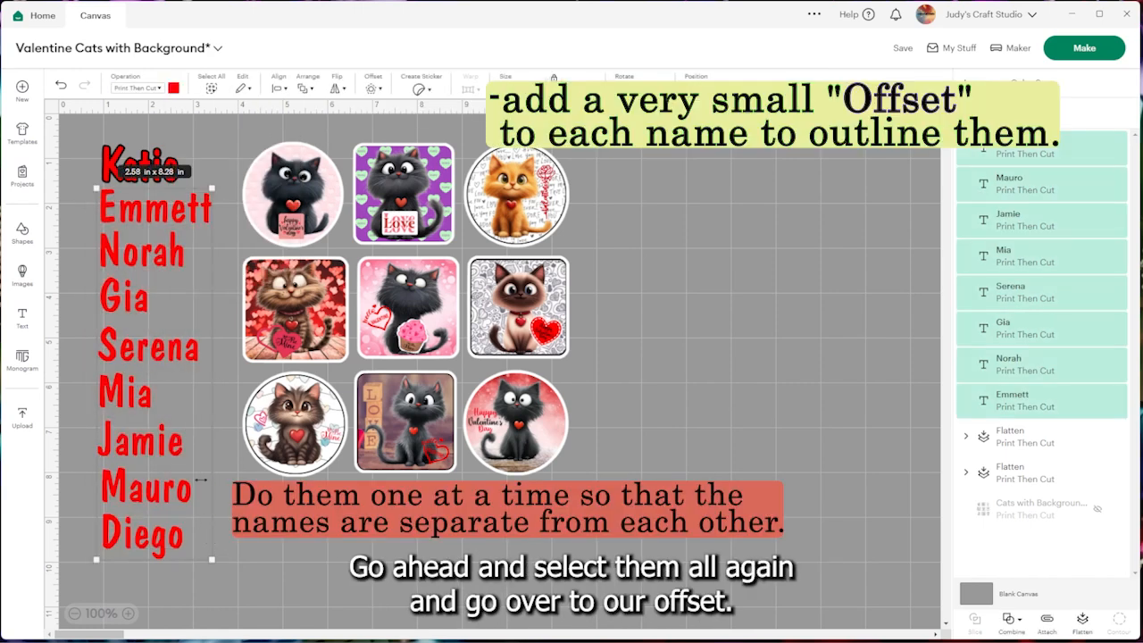
pyautogui.click(372, 87)
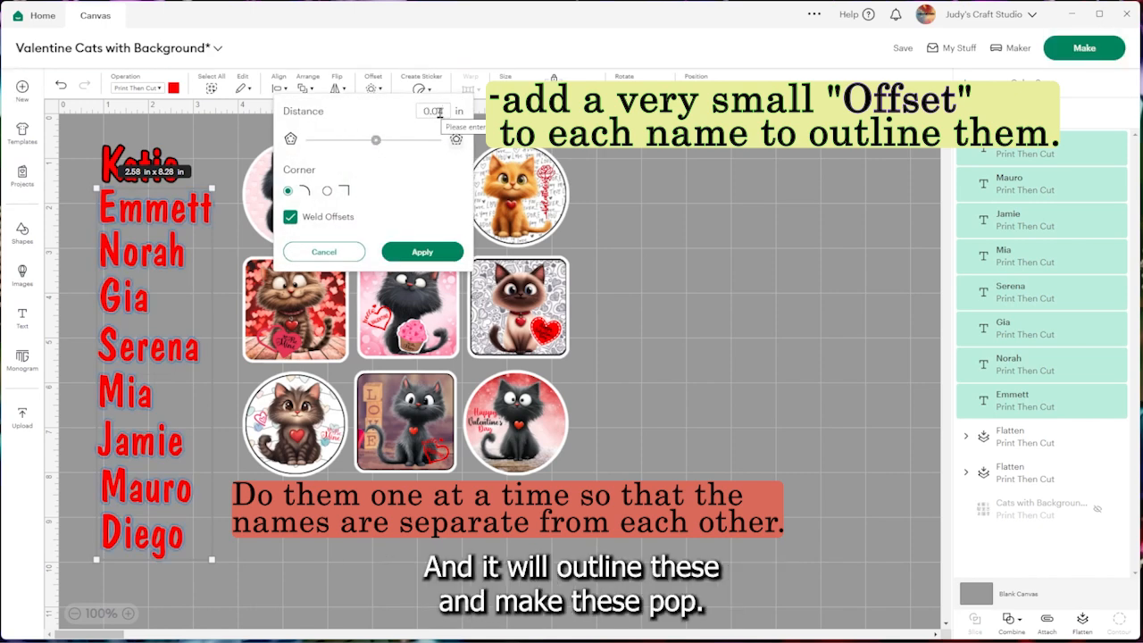
pyautogui.click(421, 252)
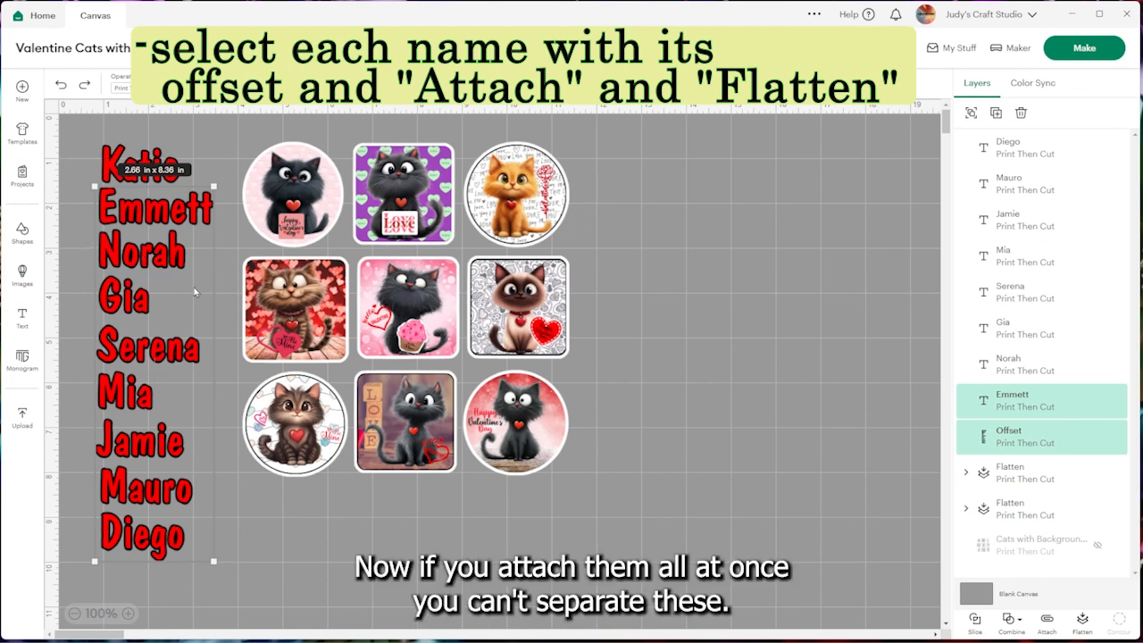
pyautogui.click(1049, 627)
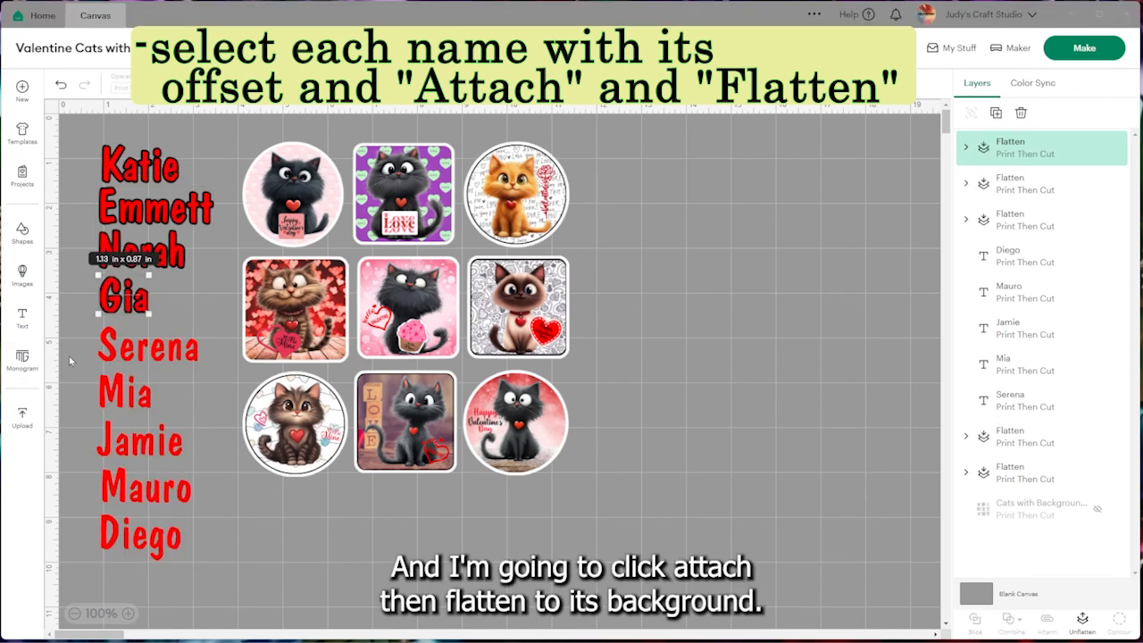
# Select only the fifth name in the column for its own offset outline
pyautogui.click(117, 351)
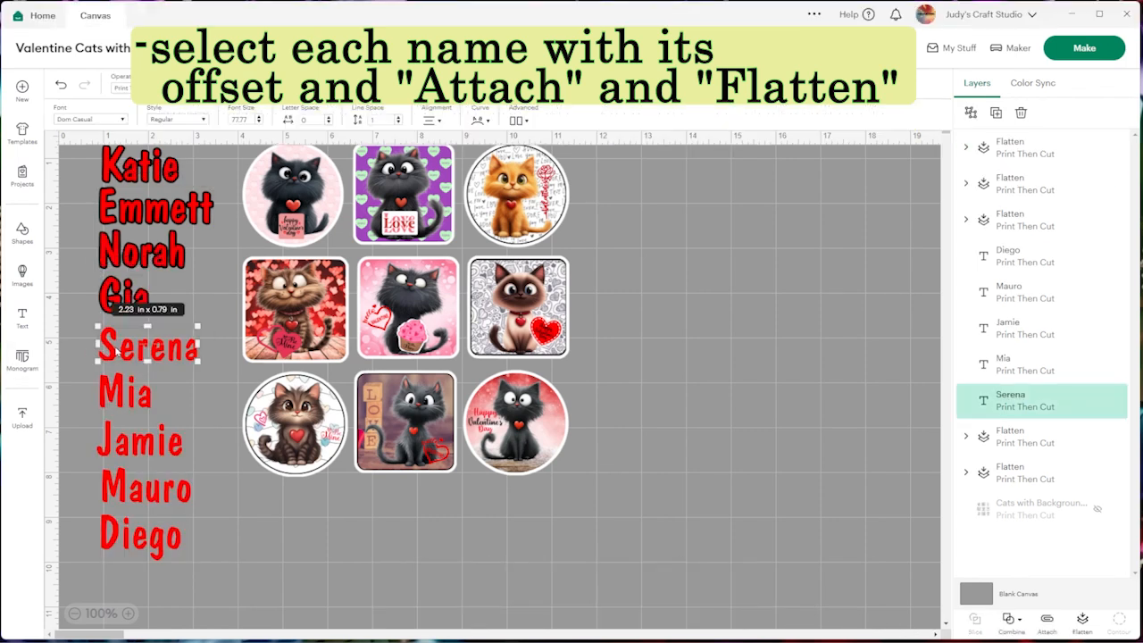
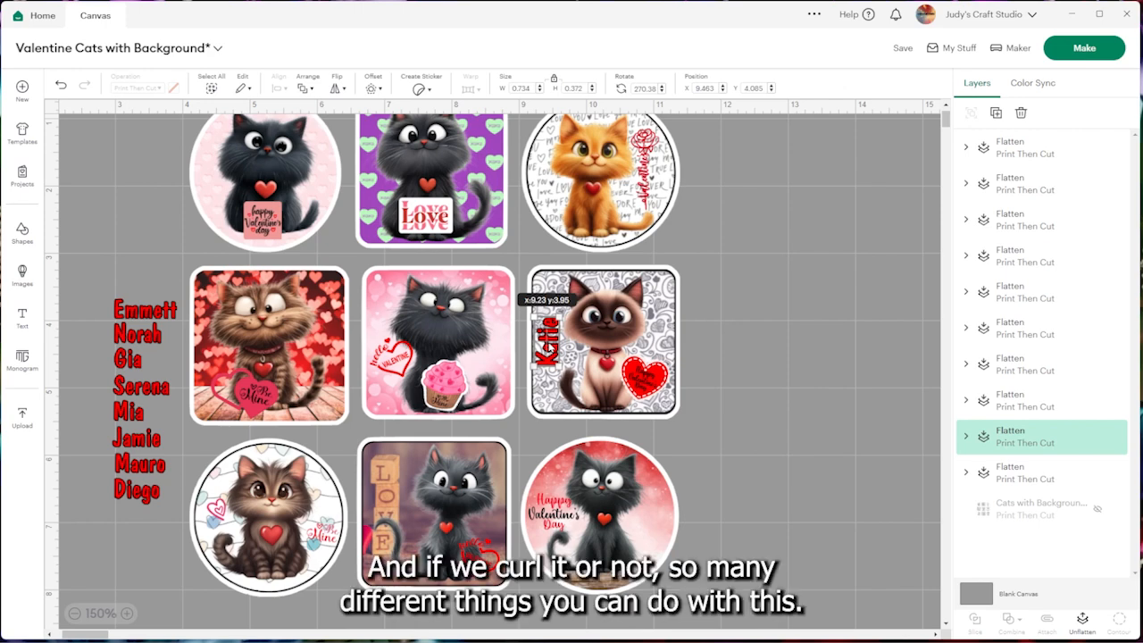
# Place the outlined vertical name along the left edge of the Siamese cat sticker
pyautogui.moveTo(548, 345); pyautogui.dragTo(549, 344)
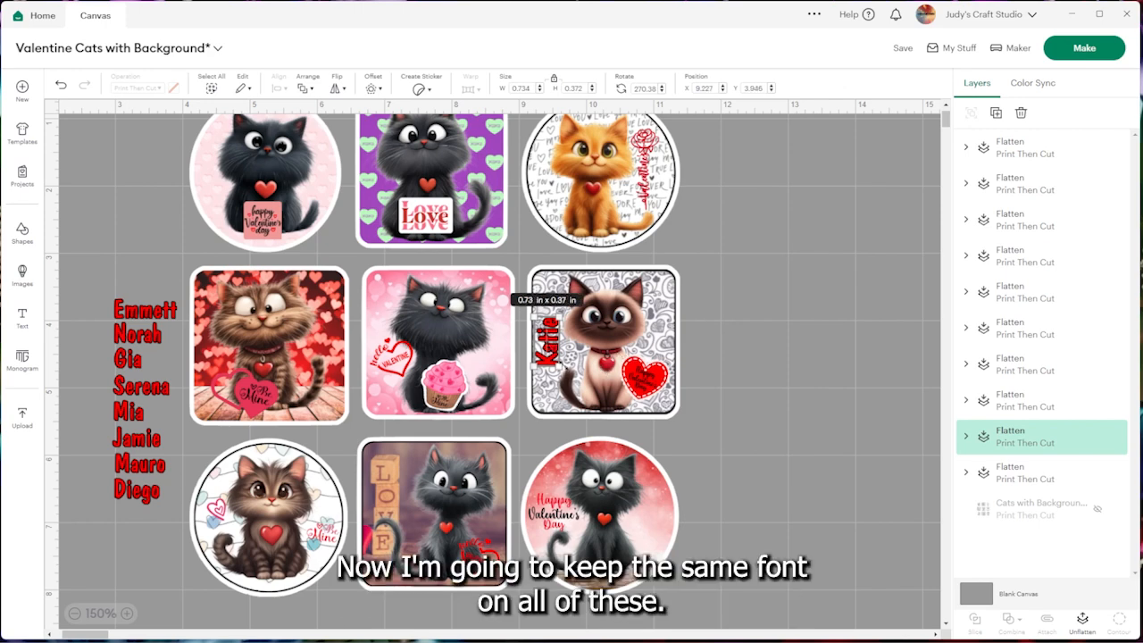
# Try the topmost name of the column on the red circular cat sticker, vertically and along its lower edge
pyautogui.click(138, 313)
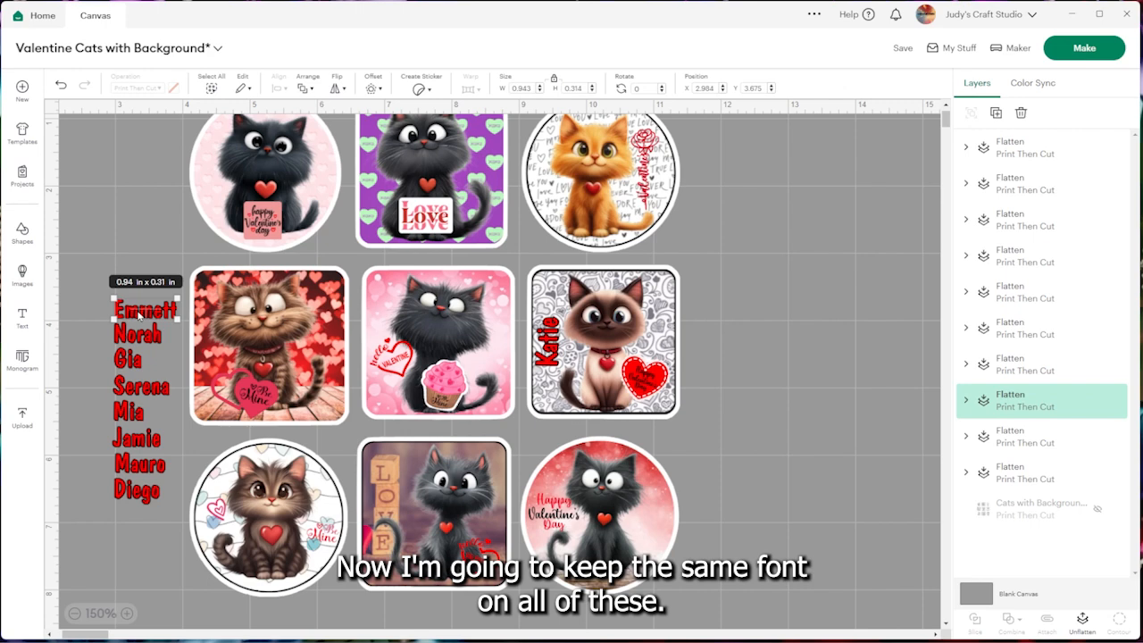
pyautogui.moveTo(139, 313); pyautogui.dragTo(628, 559)
pyautogui.moveTo(631, 554); pyautogui.dragTo(659, 513)
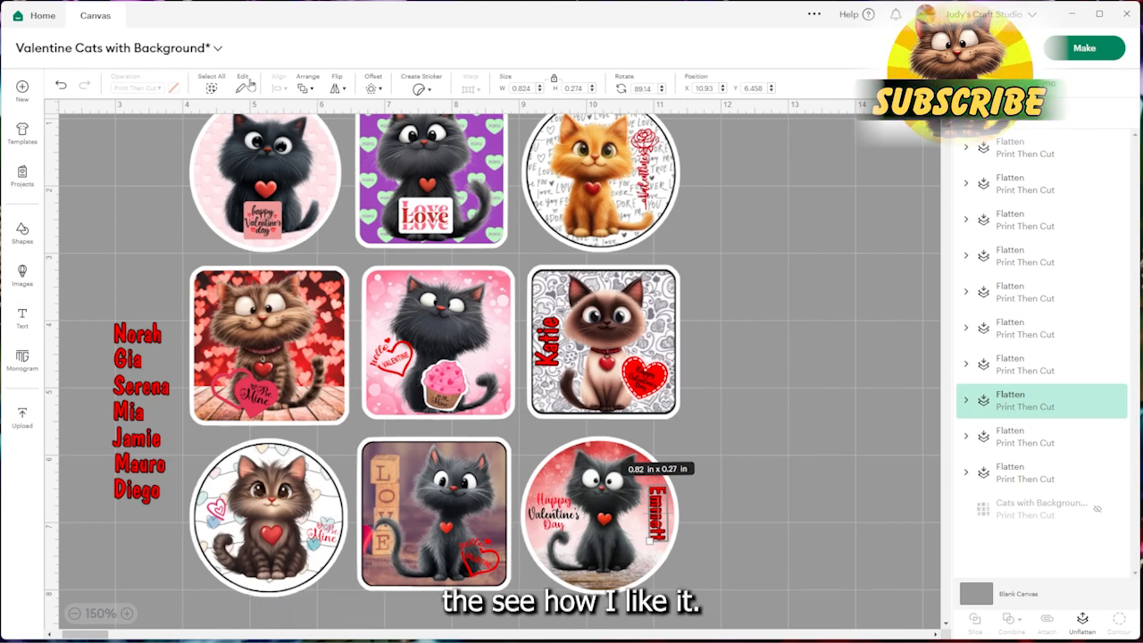
pyautogui.moveTo(645, 552); pyautogui.dragTo(716, 535)
pyautogui.moveTo(658, 515); pyautogui.dragTo(601, 576)
pyautogui.click(708, 575)
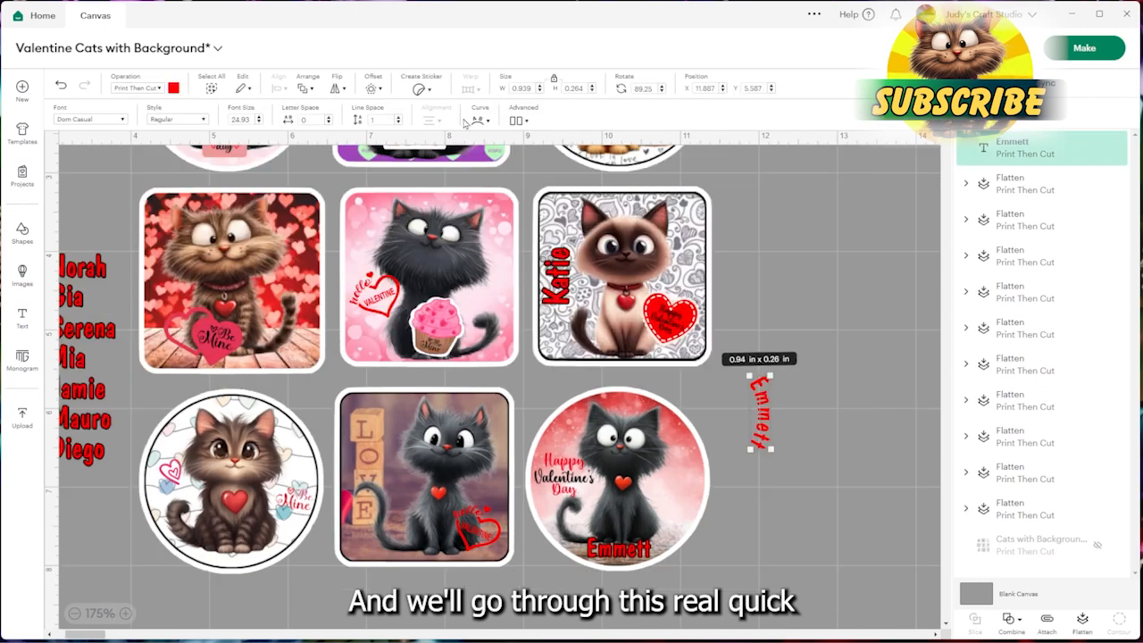
# Try an offset outline on the curved name beside the stickers and delete that outline
pyautogui.click(373, 87)
pyautogui.click(435, 258)
pyautogui.keyDown('shift'); pyautogui.click(761, 413); pyautogui.keyUp('shift')
pyautogui.moveTo(761, 413); pyautogui.dragTo(819, 409)
pyautogui.click(826, 482)
pyautogui.click(770, 409)
pyautogui.press('Delete')
# Outline the curved name with a 0.02 in rounded, welded offset, attached and flattened with the text
pyautogui.click(820, 411)
pyautogui.click(372, 86)
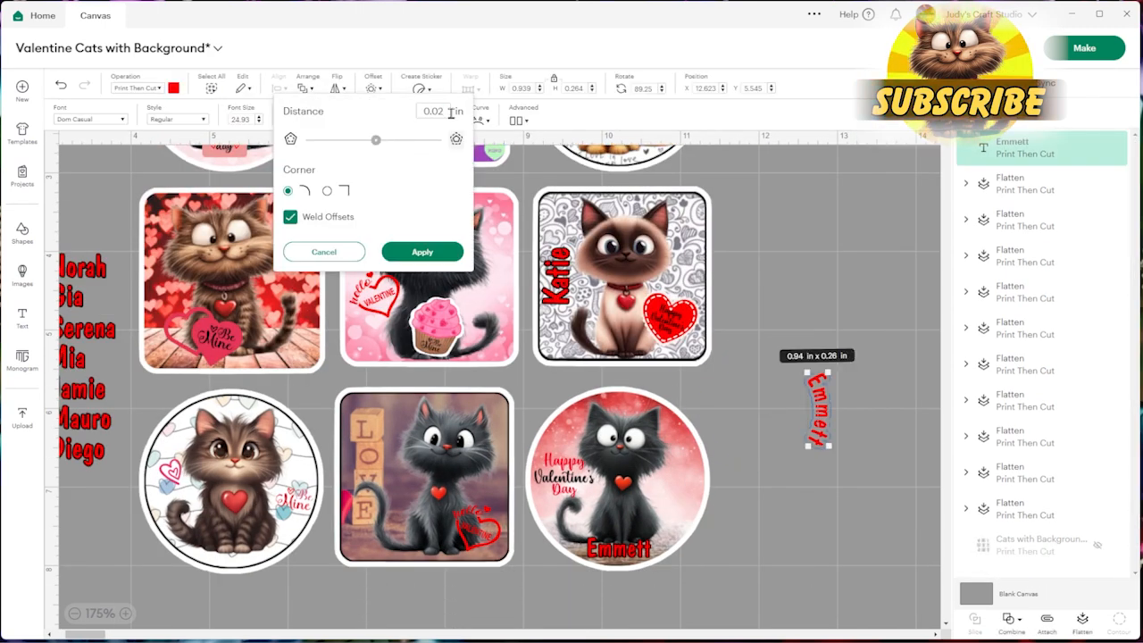
pyautogui.click(423, 252)
pyautogui.keyDown('shift'); pyautogui.click(814, 382); pyautogui.keyUp('shift')
pyautogui.click(1083, 623)
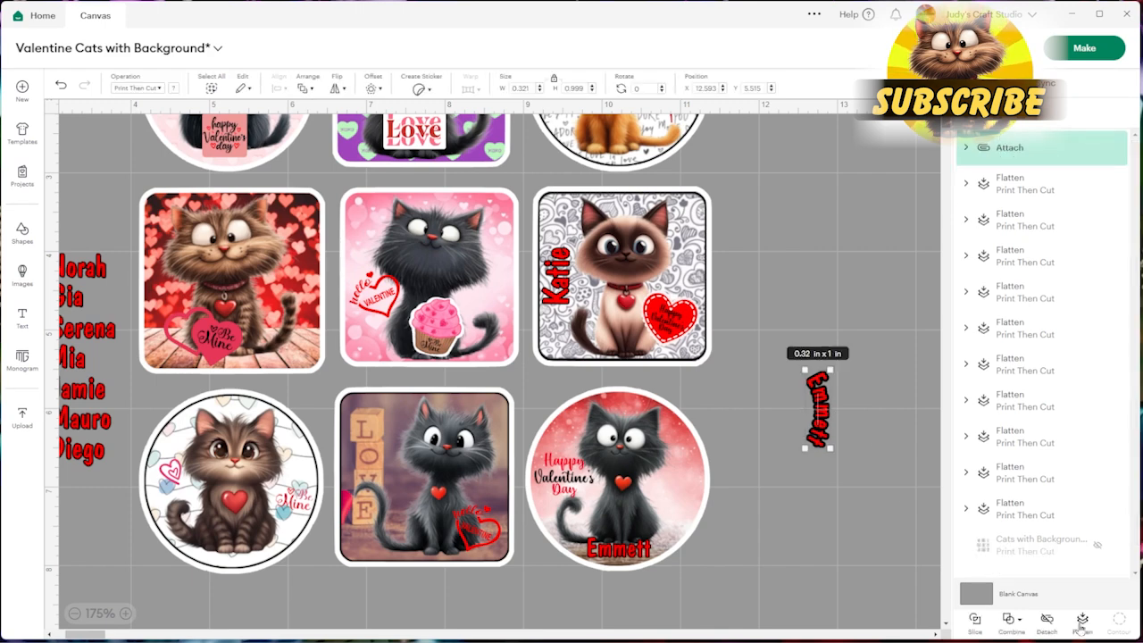
# Move the curved outlined name to the right edge of the red circular sticker and delete its straight version
pyautogui.moveTo(820, 411); pyautogui.dragTo(687, 481)
pyautogui.click(613, 552)
pyautogui.moveTo(613, 553); pyautogui.dragTo(893, 504)
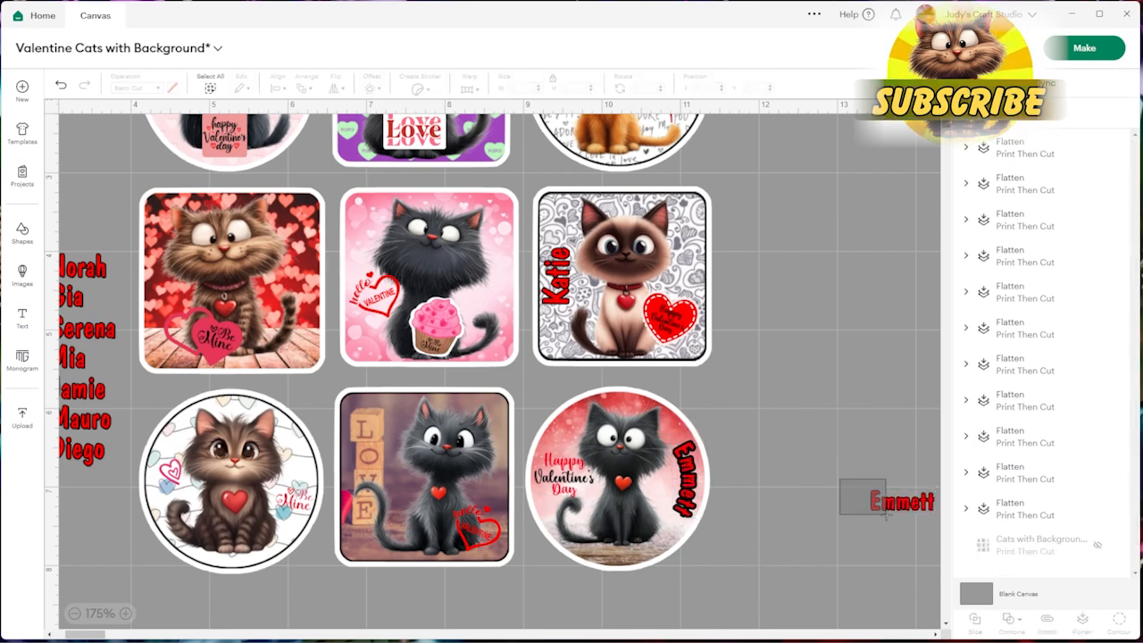
pyautogui.press('Delete')
# Place the next three names on the LOVE blocks sticker, the pink cupcake sticker and the lower circular brown cat sticker
pyautogui.hscroll(-2, 140, 625)
pyautogui.moveTo(141, 273); pyautogui.dragTo(443, 527)
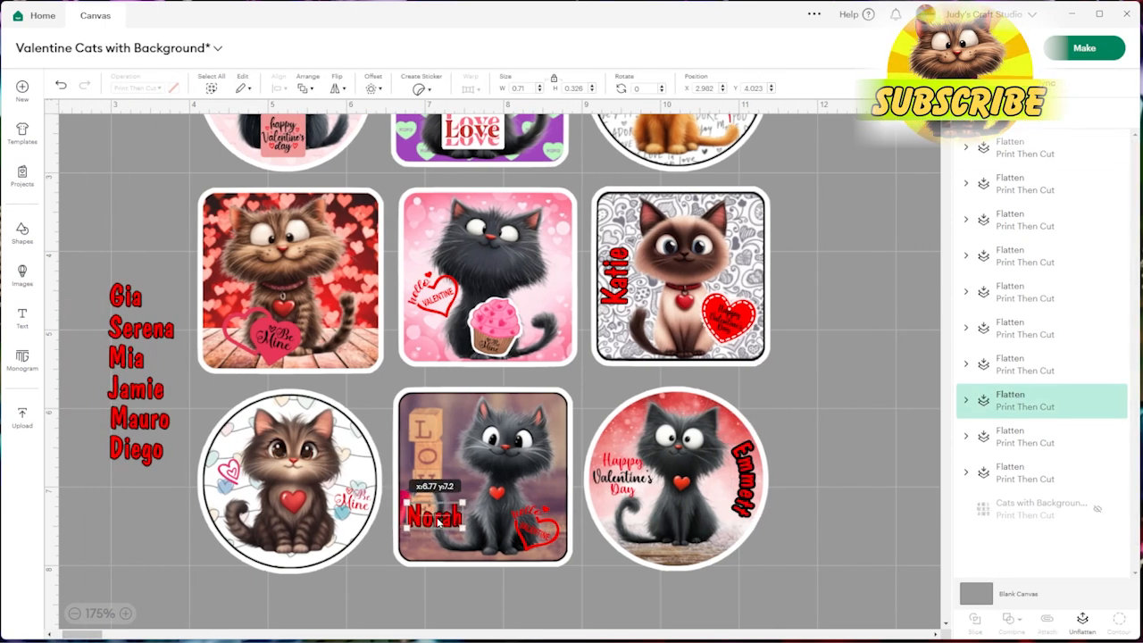
pyautogui.moveTo(125, 300); pyautogui.dragTo(568, 340)
pyautogui.moveTo(143, 329); pyautogui.dragTo(292, 546)
pyautogui.click(384, 548)
pyautogui.scroll(2, 106, 307)
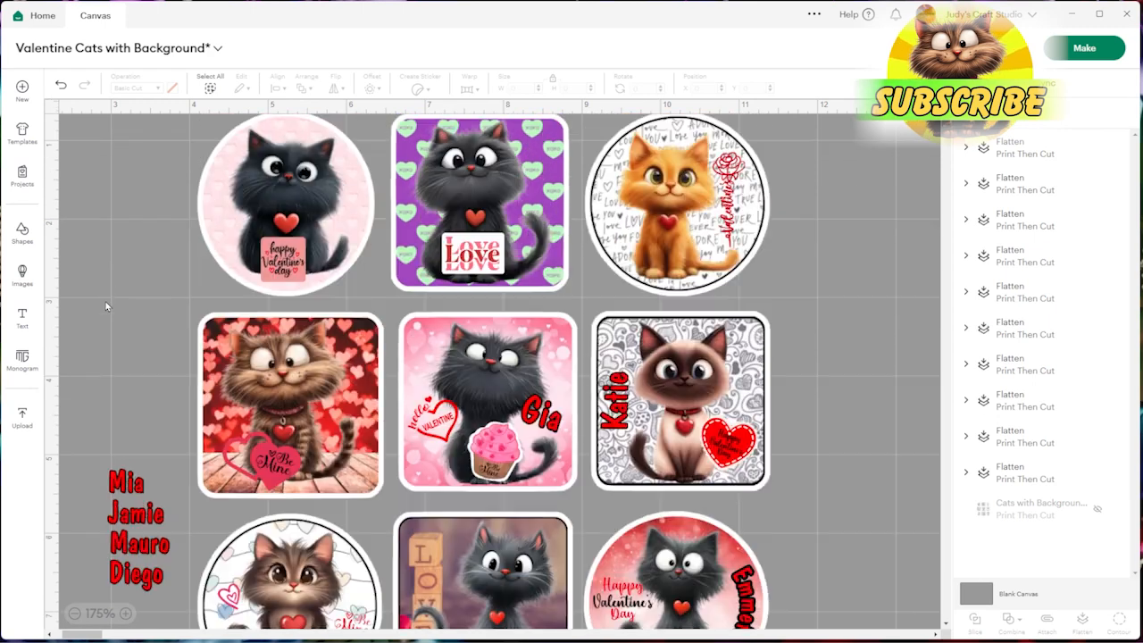
# Place the next two names beside the orange cat and above the black cat on the pink circular sticker
pyautogui.moveTo(128, 489); pyautogui.dragTo(625, 228)
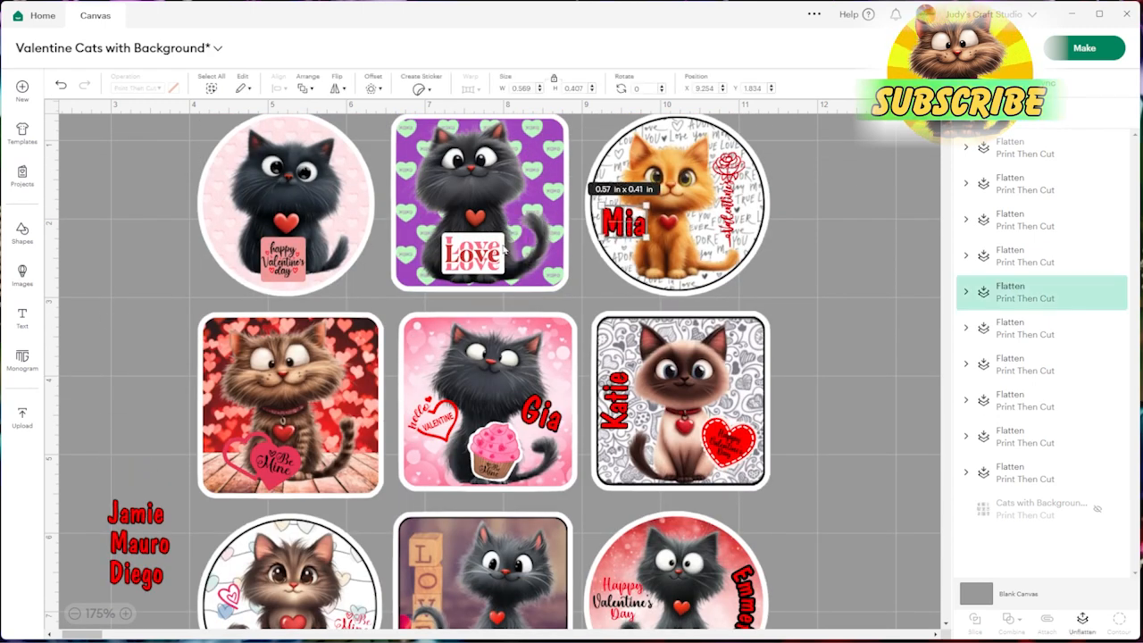
pyautogui.moveTo(133, 523); pyautogui.dragTo(304, 139)
pyautogui.scroll(1, 304, 139)
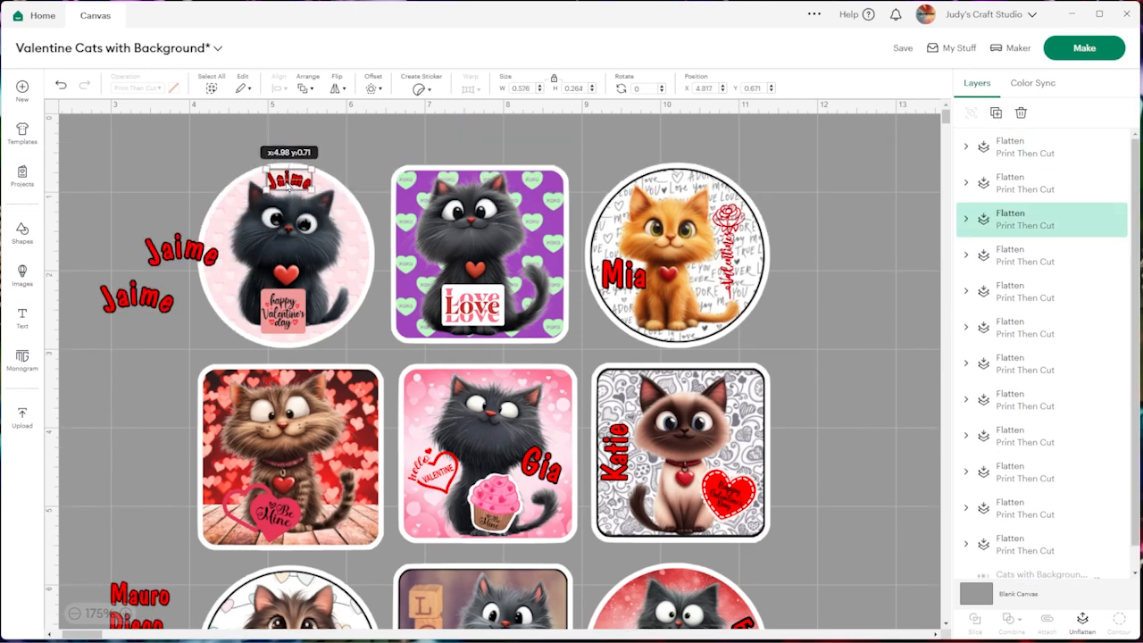
# Shrink one arched name copy to about 0.66 x 0.3 in, rotate it upright and place it along the pink circular sticker's left edge
pyautogui.click(124, 227)
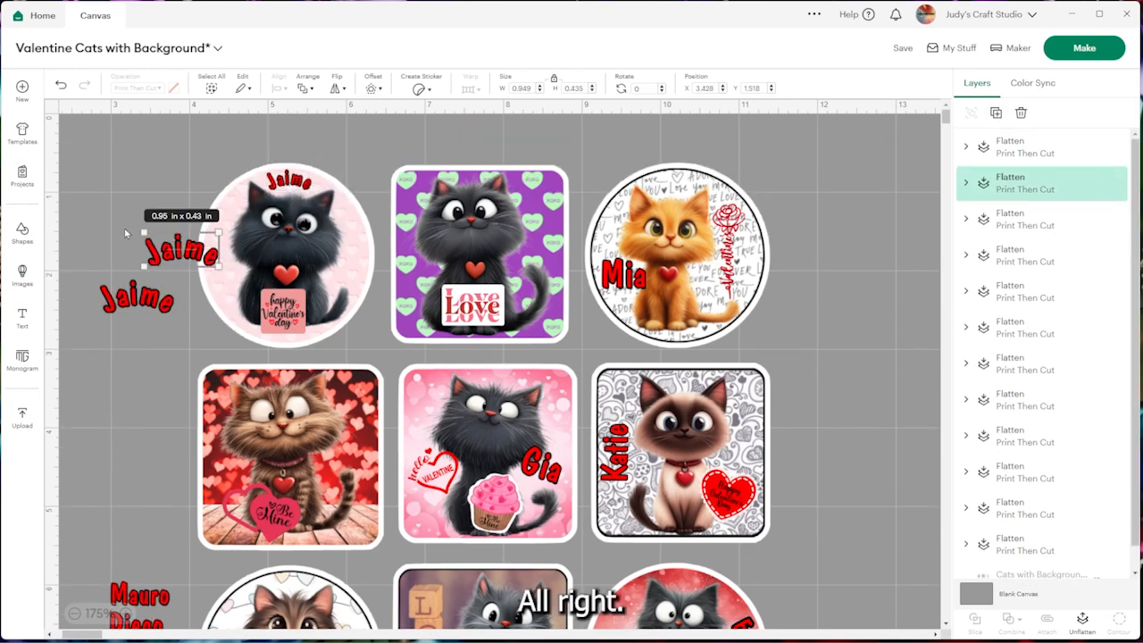
pyautogui.keyDown('shift'); pyautogui.click(208, 267); pyautogui.keyUp('shift')
pyautogui.click(189, 284)
pyautogui.click(207, 256)
pyautogui.moveTo(218, 269); pyautogui.dragTo(189, 213)
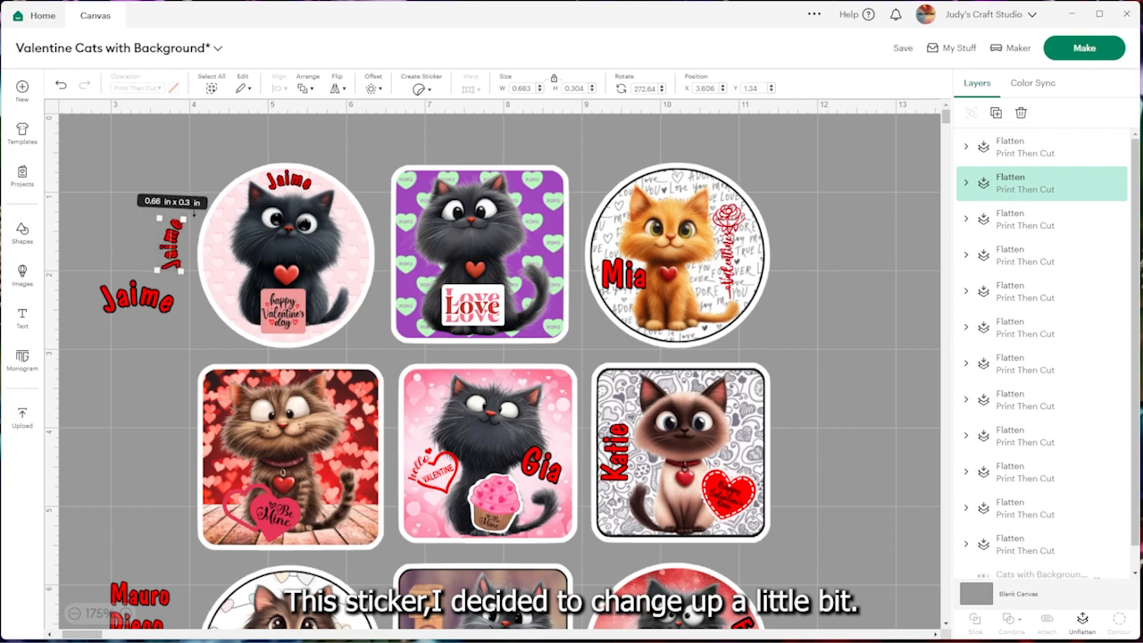
pyautogui.moveTo(173, 252); pyautogui.dragTo(228, 280)
# Shrink and rotate the remaining arched name copy and place it along the right edge of the pink circular sticker
pyautogui.click(136, 299)
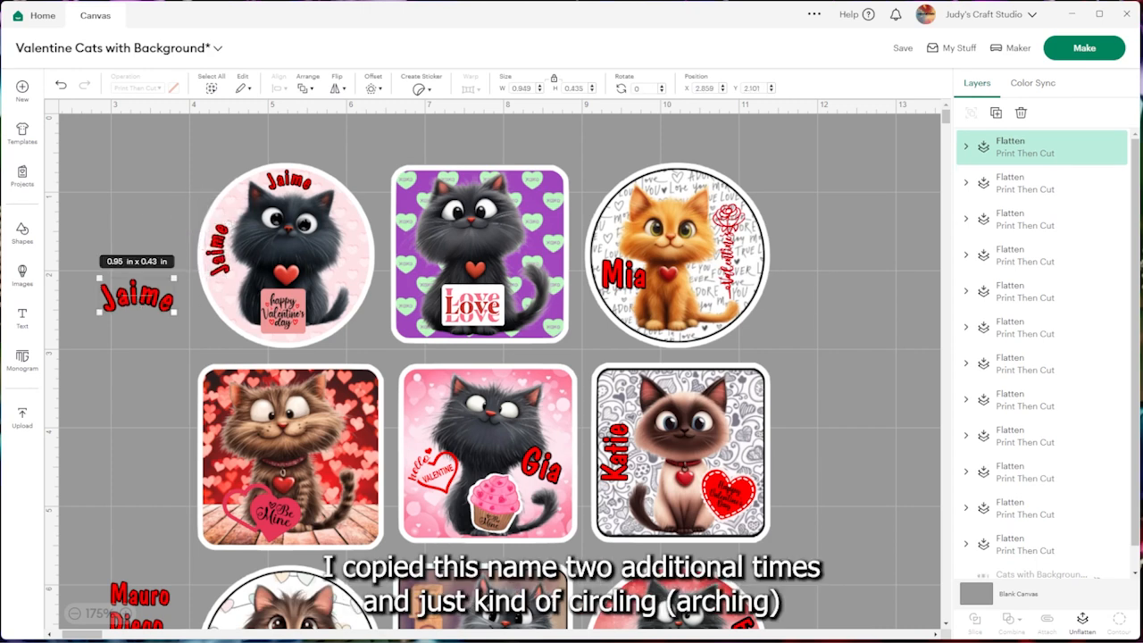
pyautogui.moveTo(174, 313); pyautogui.dragTo(349, 273)
pyautogui.moveTo(363, 255); pyautogui.dragTo(359, 256)
# Fine-tune the two side names on the pink circular sticker so they follow its curve
pyautogui.click(219, 256)
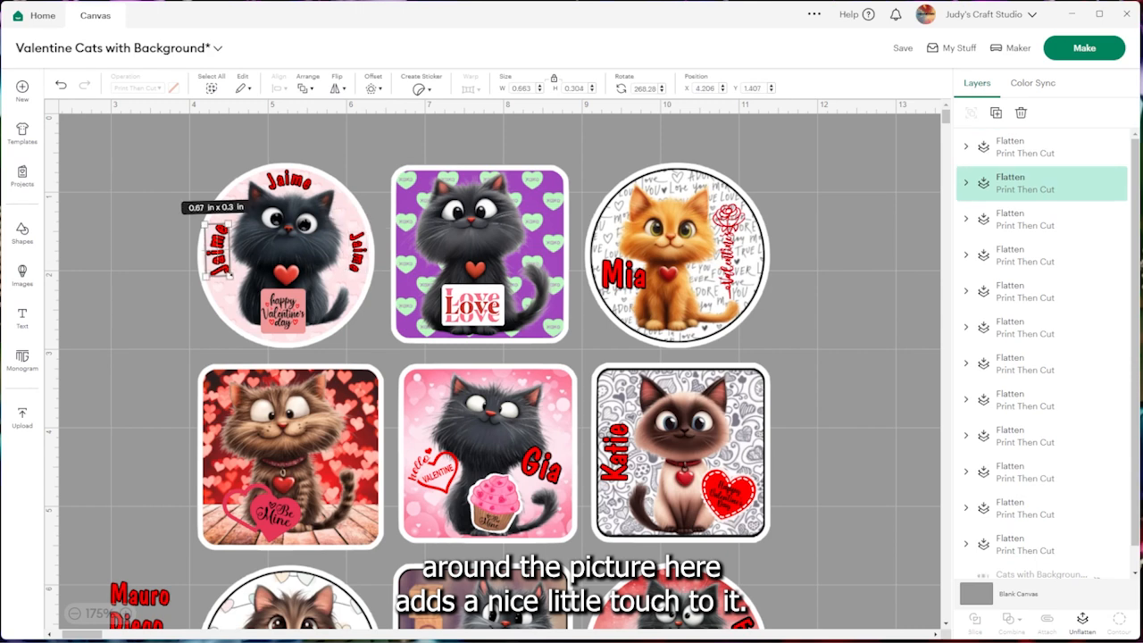
pyautogui.moveTo(229, 275); pyautogui.dragTo(219, 257)
pyautogui.click(360, 258)
pyautogui.moveTo(341, 282); pyautogui.dragTo(343, 283)
pyautogui.moveTo(361, 260); pyautogui.dragTo(360, 262)
pyautogui.click(187, 270)
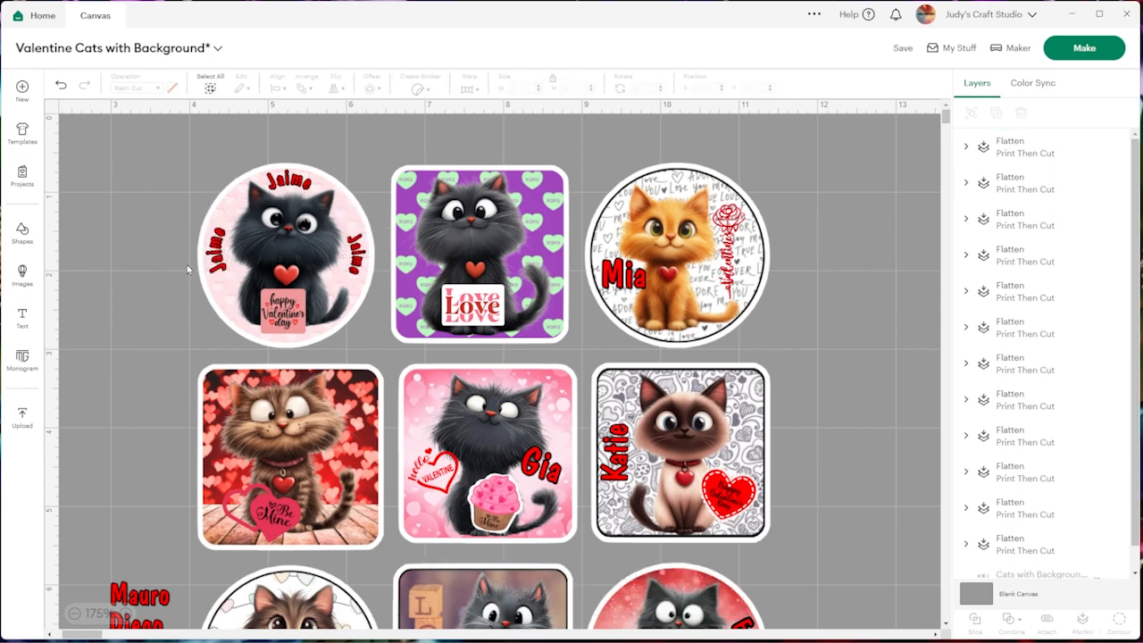
# Place the last two names beside the cats on the purple heart sticker and the red heart sticker
pyautogui.moveTo(143, 598); pyautogui.dragTo(546, 192)
pyautogui.moveTo(524, 186); pyautogui.dragTo(542, 269)
pyautogui.scroll(-1, 542, 315)
pyautogui.moveTo(165, 558); pyautogui.dragTo(355, 335)
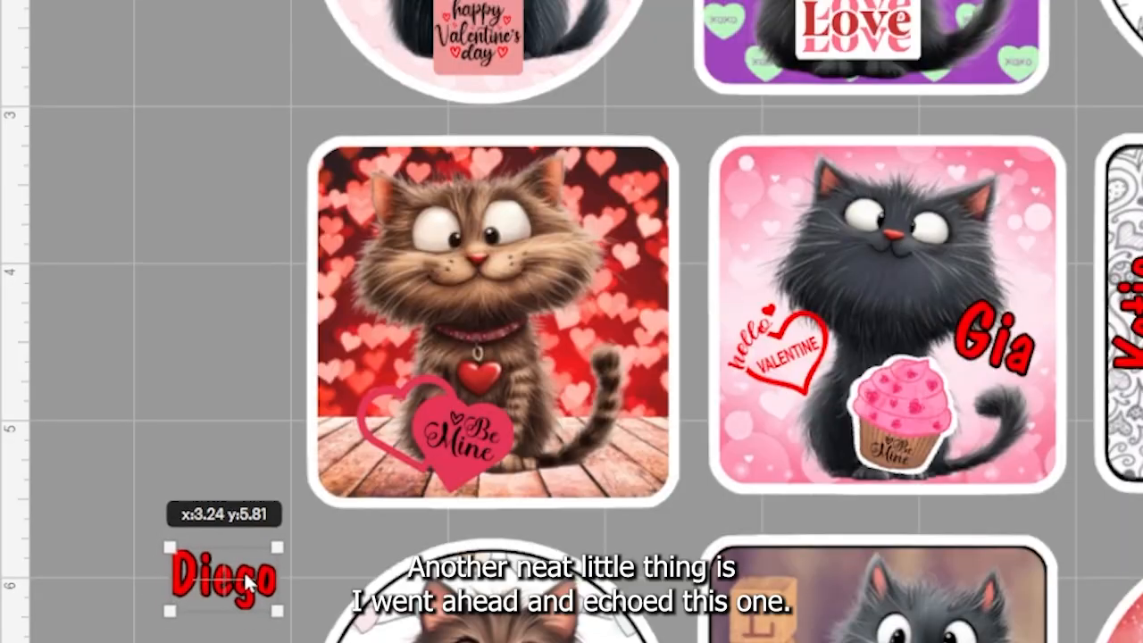
pyautogui.moveTo(623, 207); pyautogui.dragTo(592, 391)
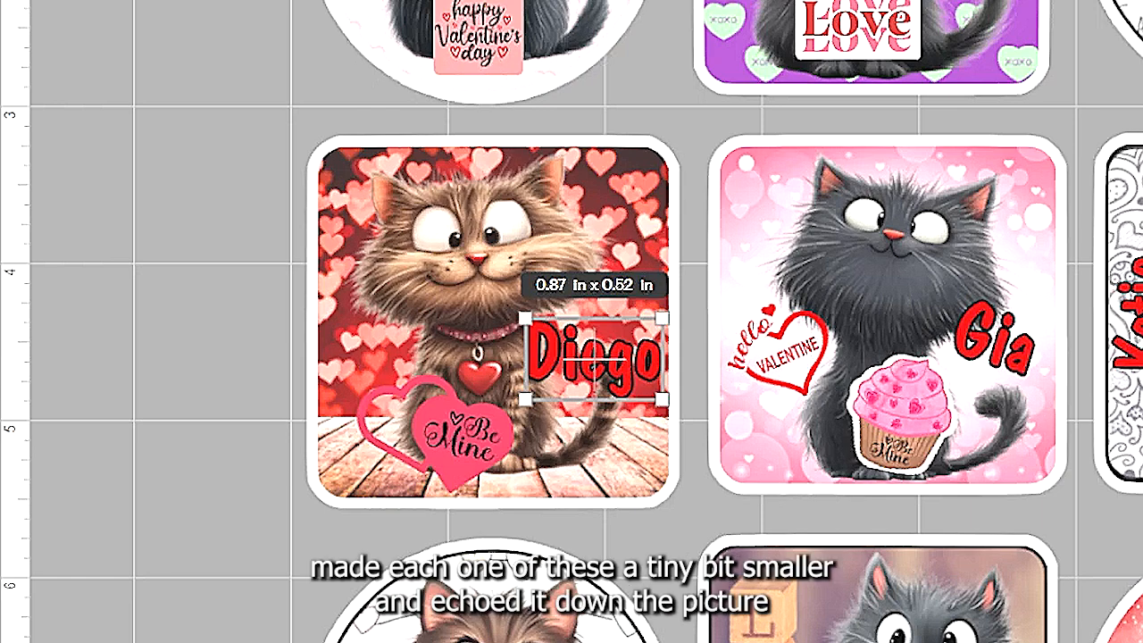
# Duplicate the name on the red heart sticker twice, stacking copies of about 0.62 x 0.37 in and 0.43 x 0.26 in below it
pyautogui.hotkey('ctrl', 'd')
pyautogui.moveTo(742, 475); pyautogui.dragTo(613, 427)
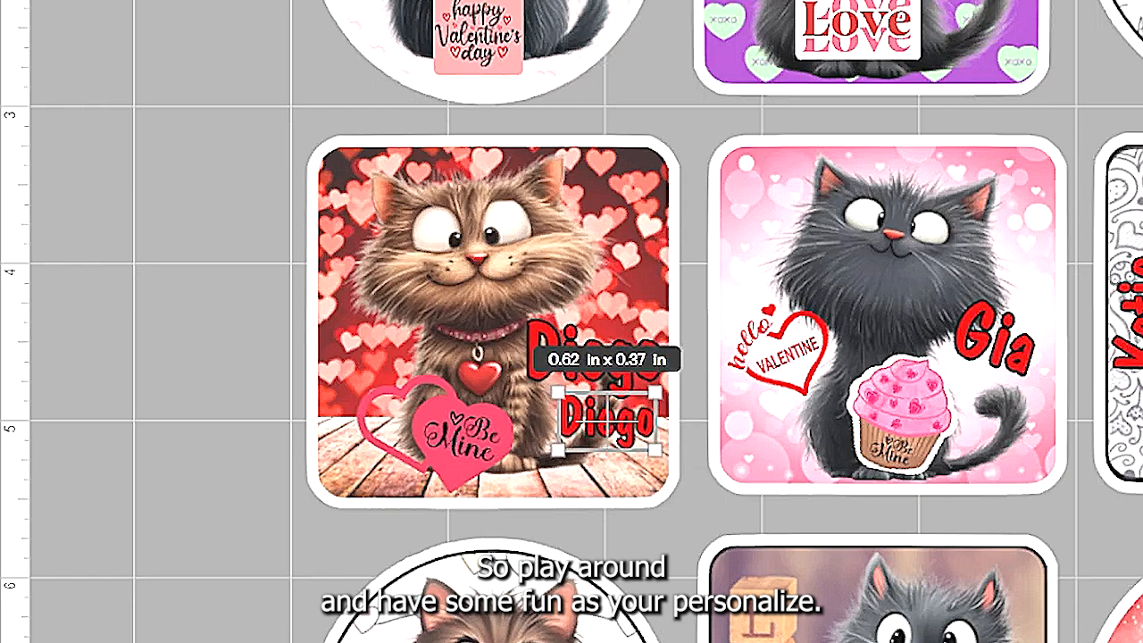
pyautogui.hotkey('ctrl', 'd')
pyautogui.moveTo(684, 498); pyautogui.dragTo(651, 484)
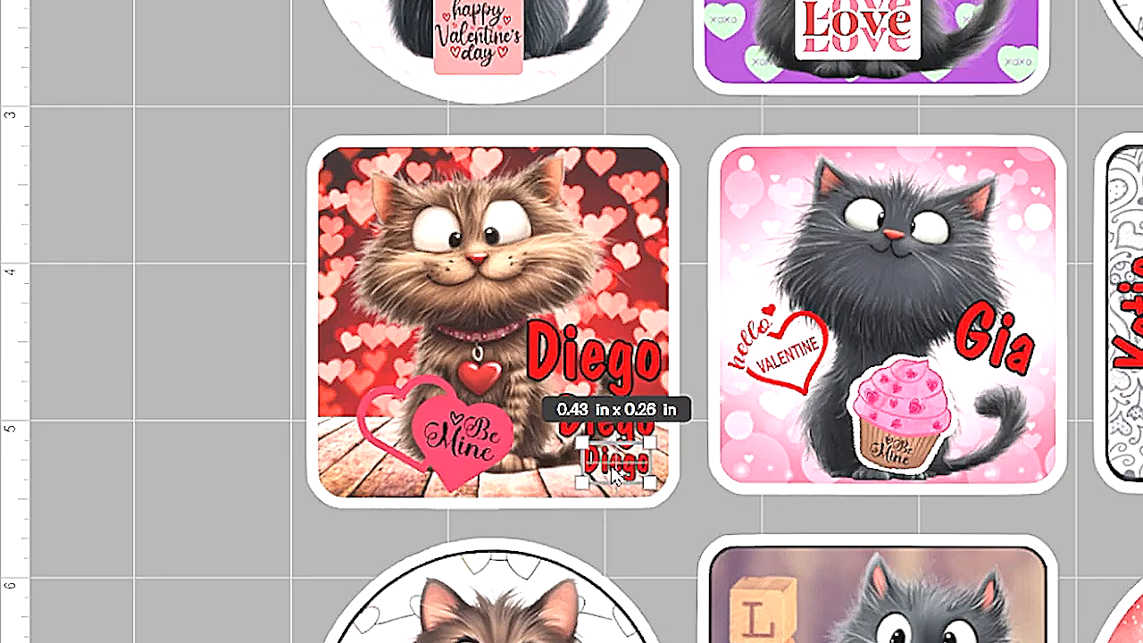
pyautogui.moveTo(615, 476); pyautogui.dragTo(620, 477)
pyautogui.click(298, 438)
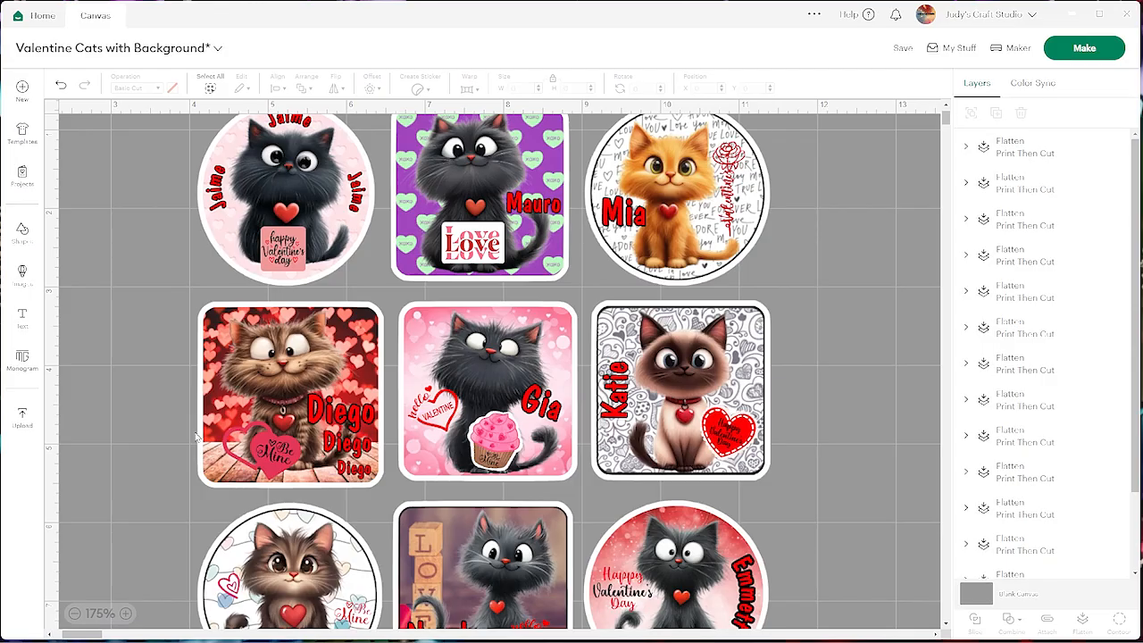
# Check the name layer on the red heart sticker, preview the project on the mats and return to the canvas
pyautogui.click(75, 613)
pyautogui.click(76, 614)
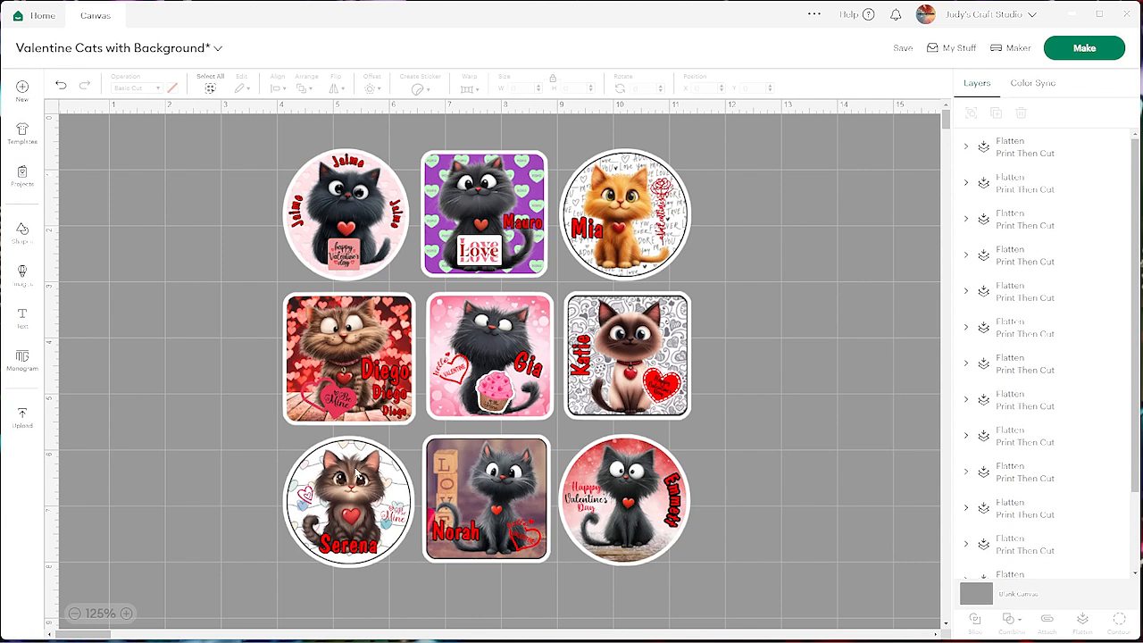
pyautogui.click(389, 379)
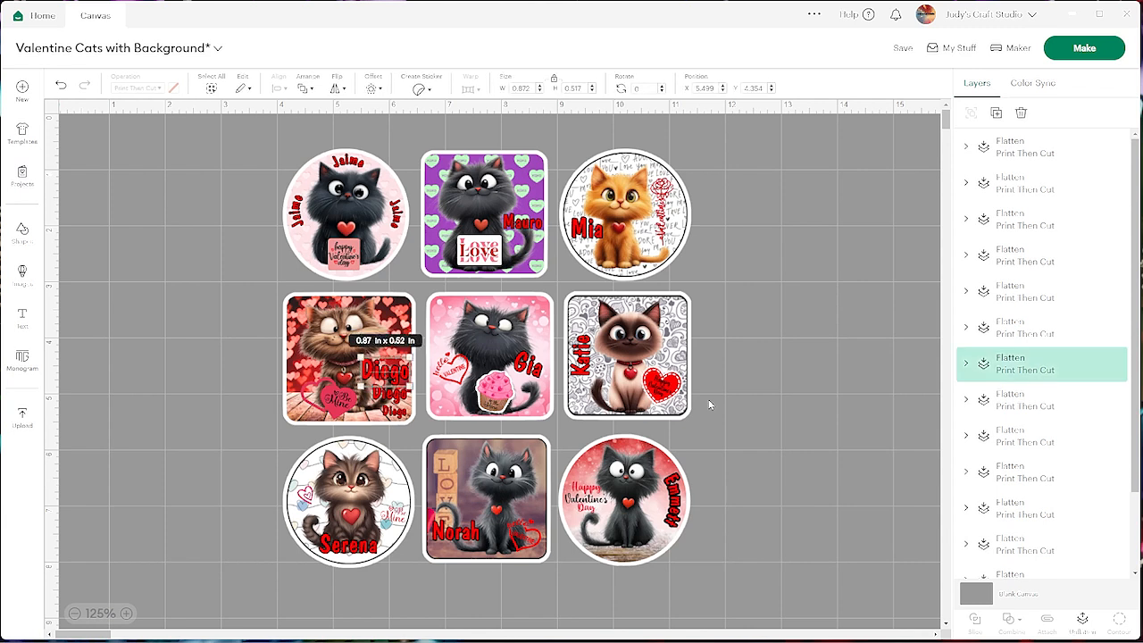
pyautogui.click(965, 363)
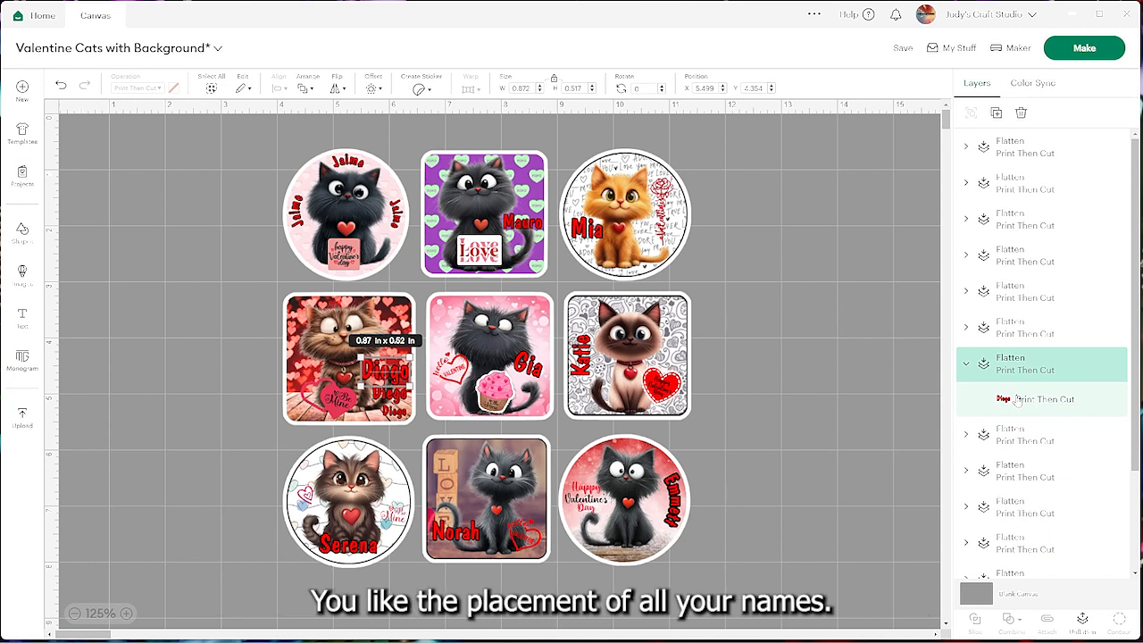
pyautogui.click(240, 337)
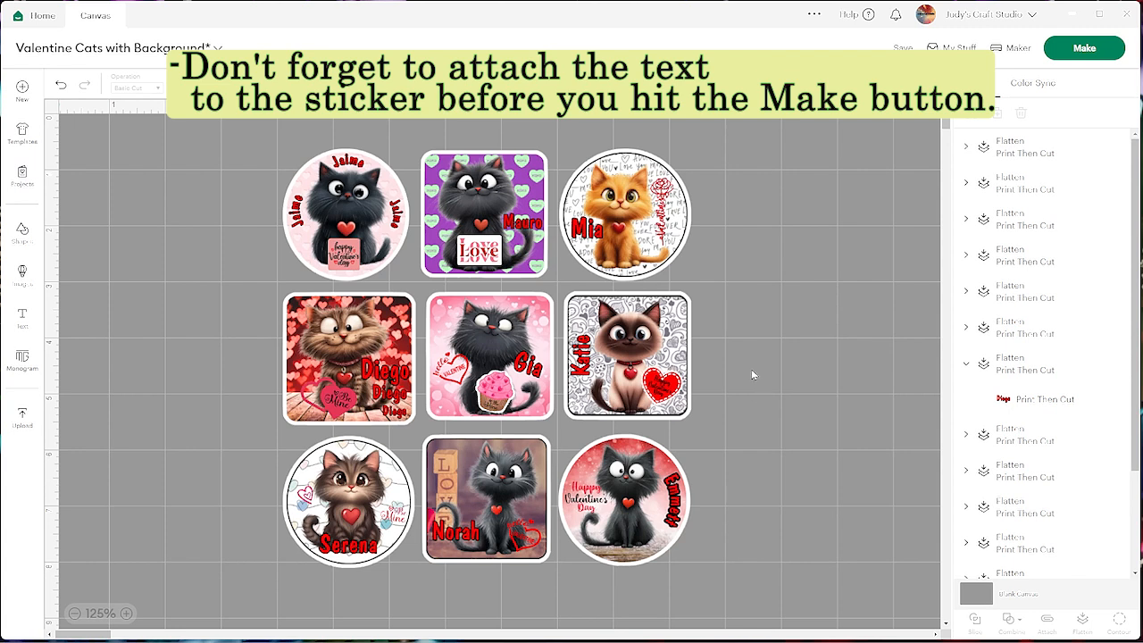
pyautogui.click(1085, 48)
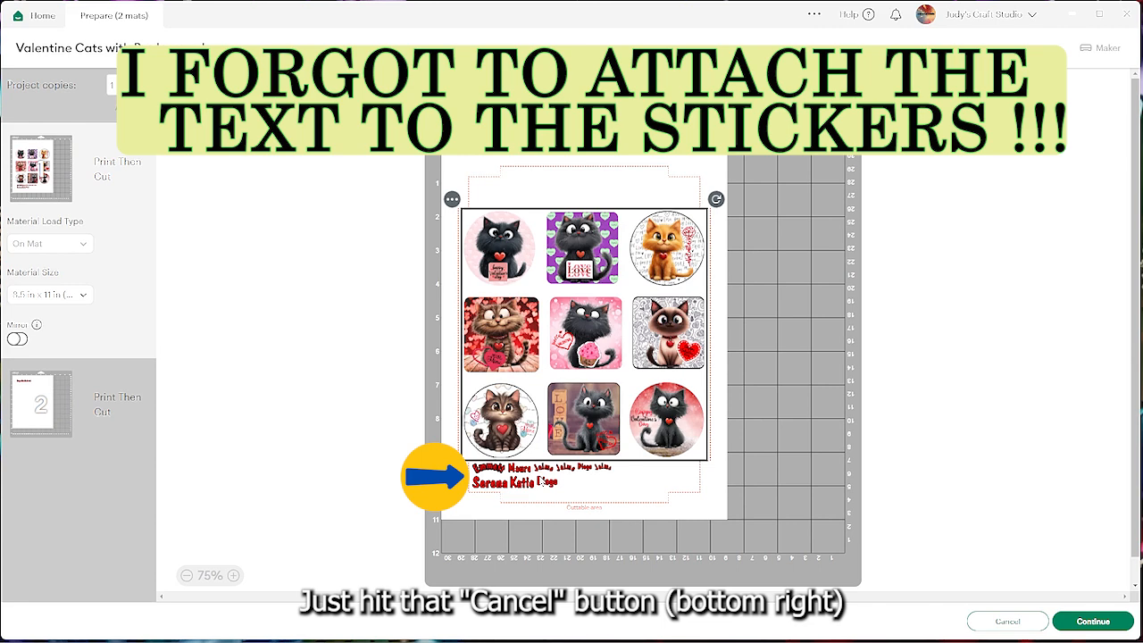
pyautogui.click(1002, 622)
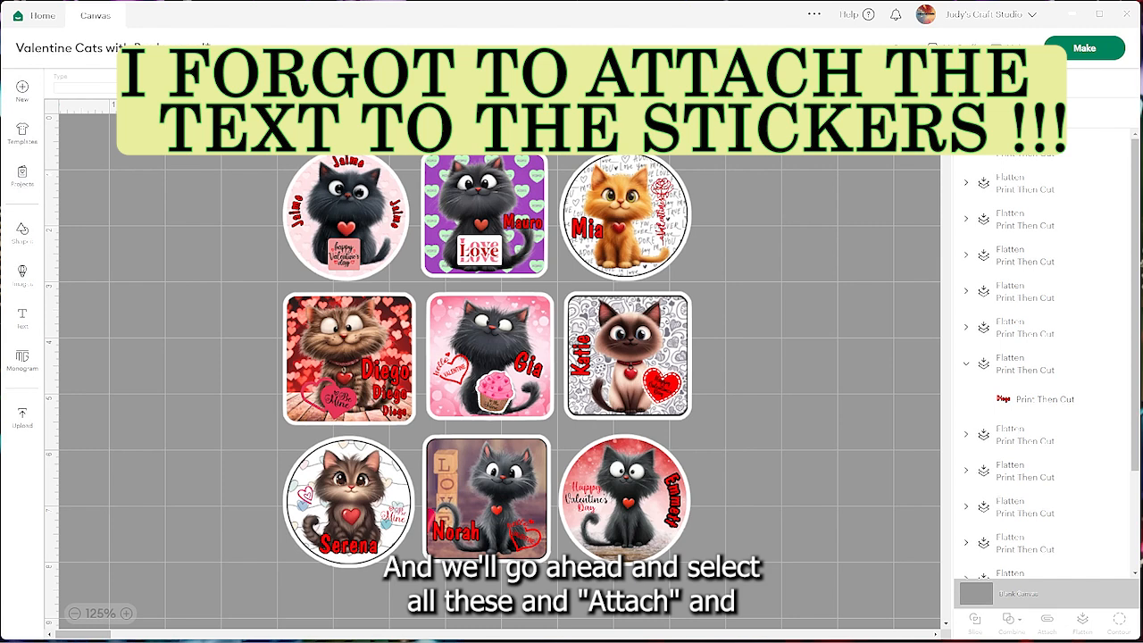
# Attach all nine stickers and their names together and flatten them into one printable sheet
pyautogui.moveTo(223, 154); pyautogui.dragTo(739, 609)
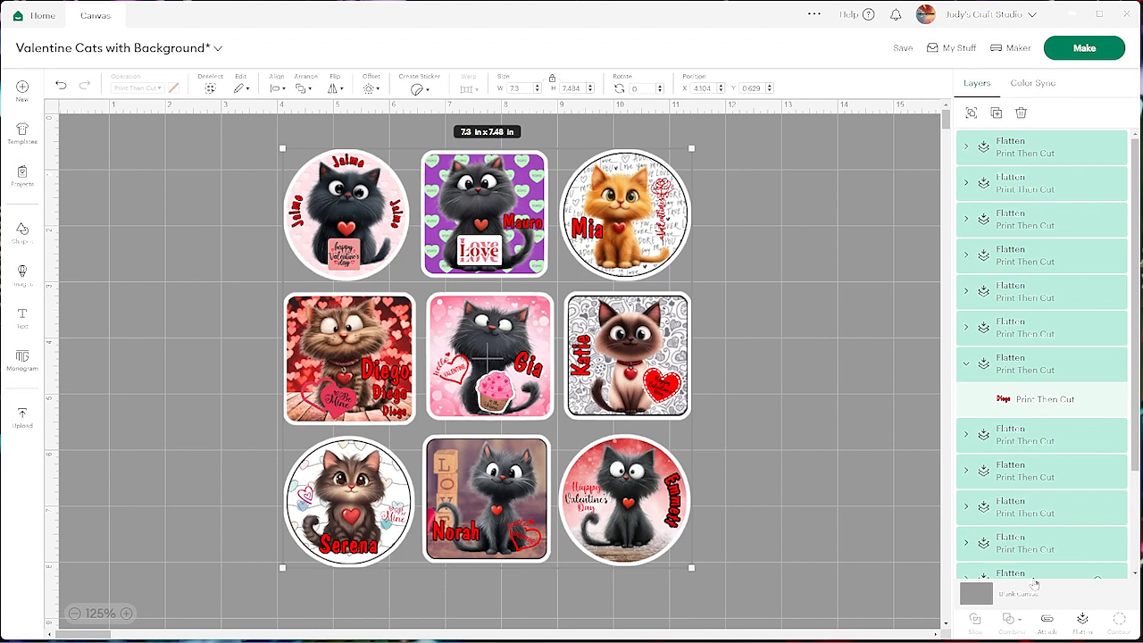
pyautogui.click(1047, 624)
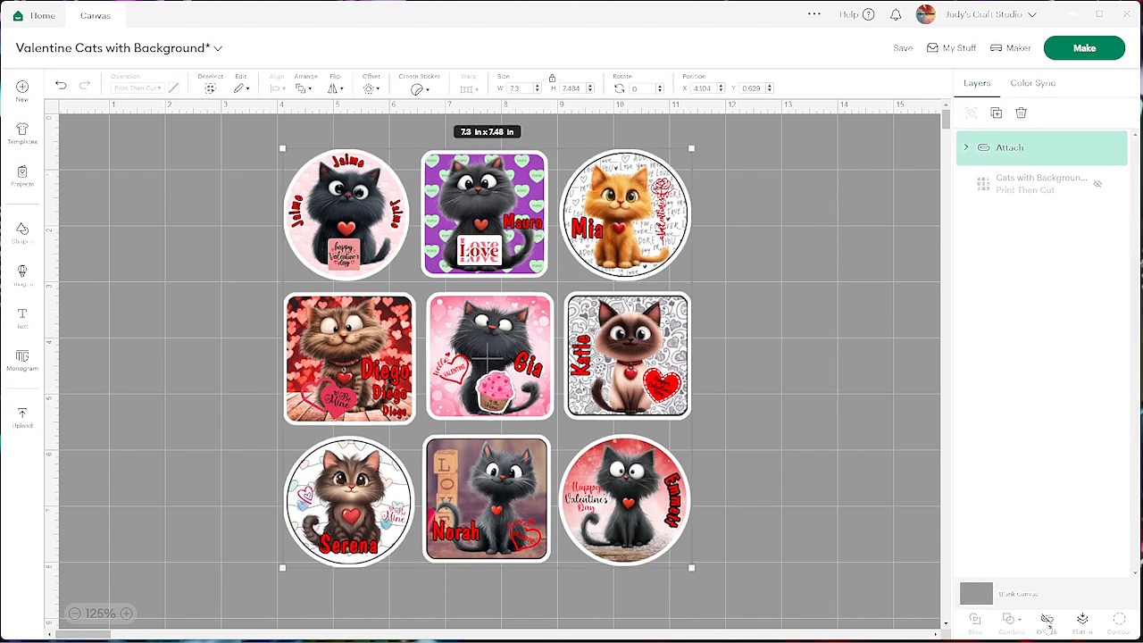
pyautogui.click(1083, 622)
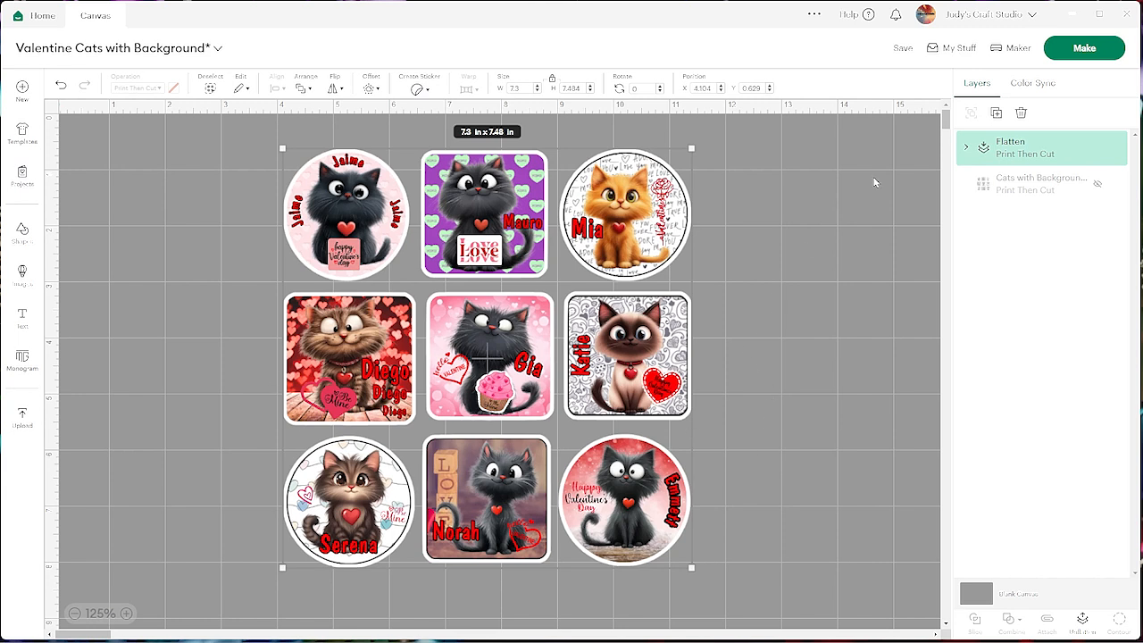
# Proceed with making the flattened sheet on the letter-size mat and select the Maker Bluetooth machine
pyautogui.click(1075, 55)
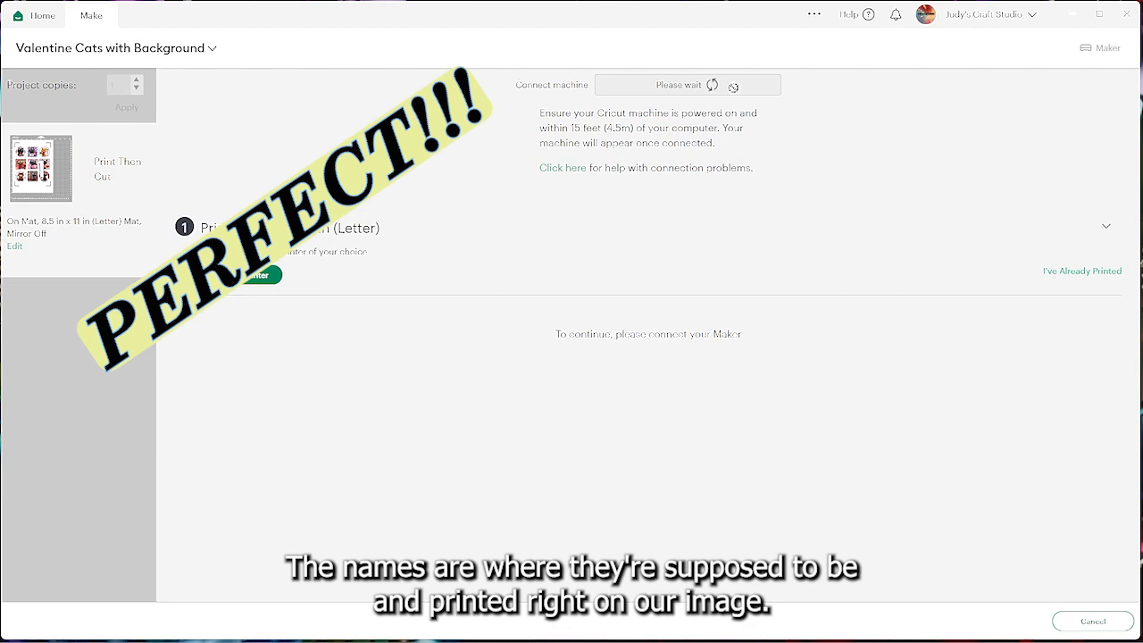
pyautogui.click(723, 93)
pyautogui.click(687, 132)
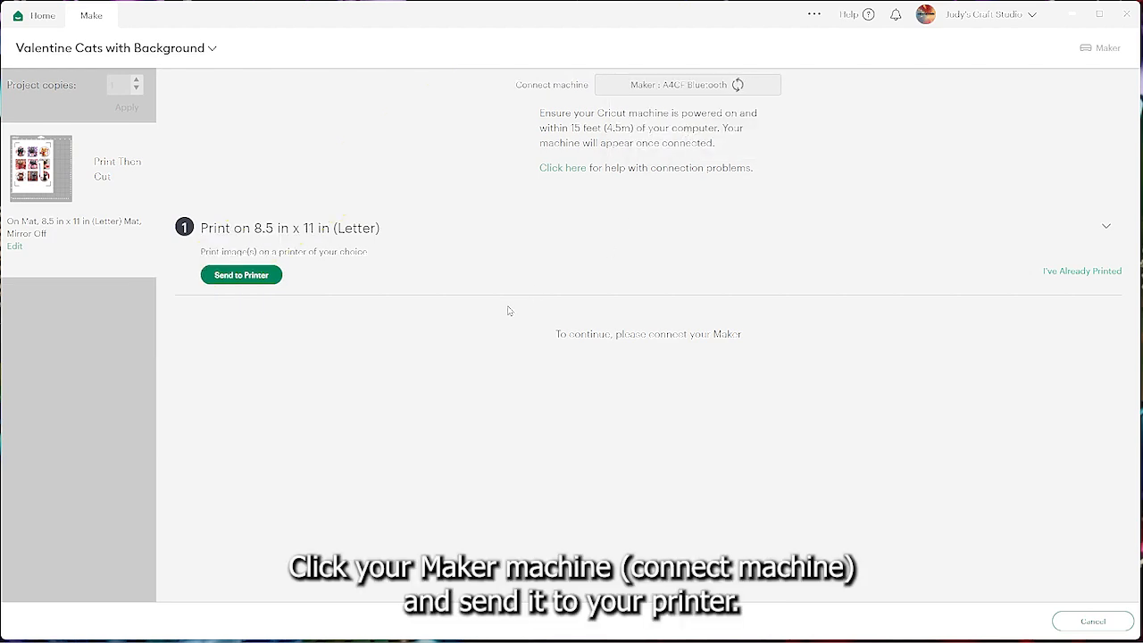
# Send the sheet to the printer with Add Bleed off and Use System Dialog on
pyautogui.click(234, 275)
pyautogui.click(795, 363)
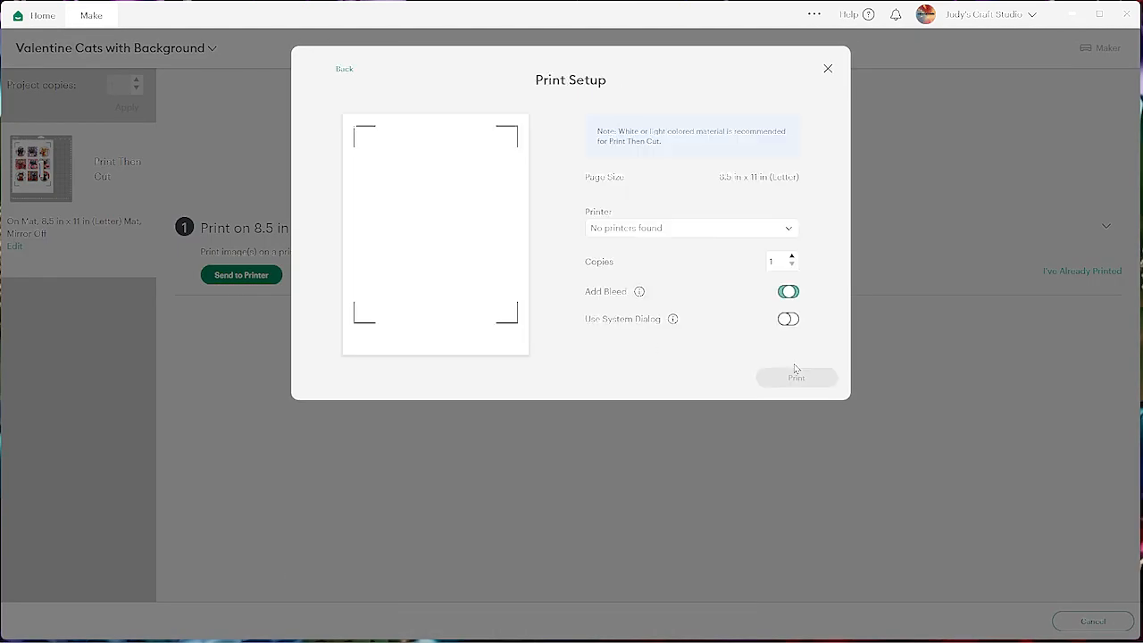
pyautogui.click(787, 319)
pyautogui.click(798, 401)
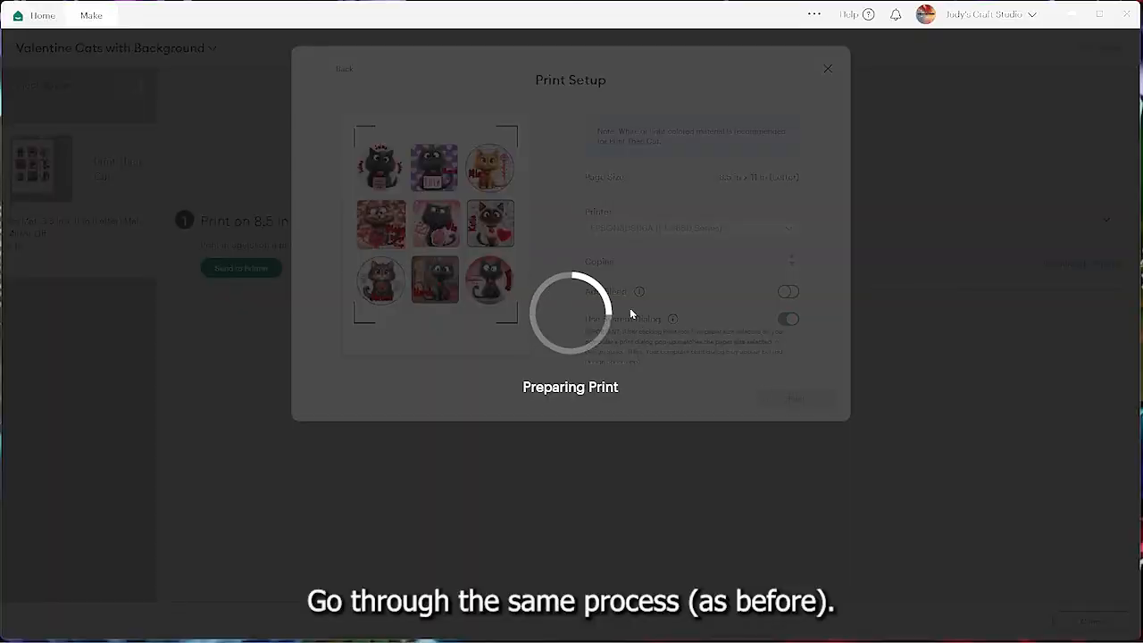
# Set the paper type to Photo Paper Glossy in the printing preferences and print the sheet
pyautogui.click(265, 134)
pyautogui.click(288, 180)
pyautogui.click(284, 229)
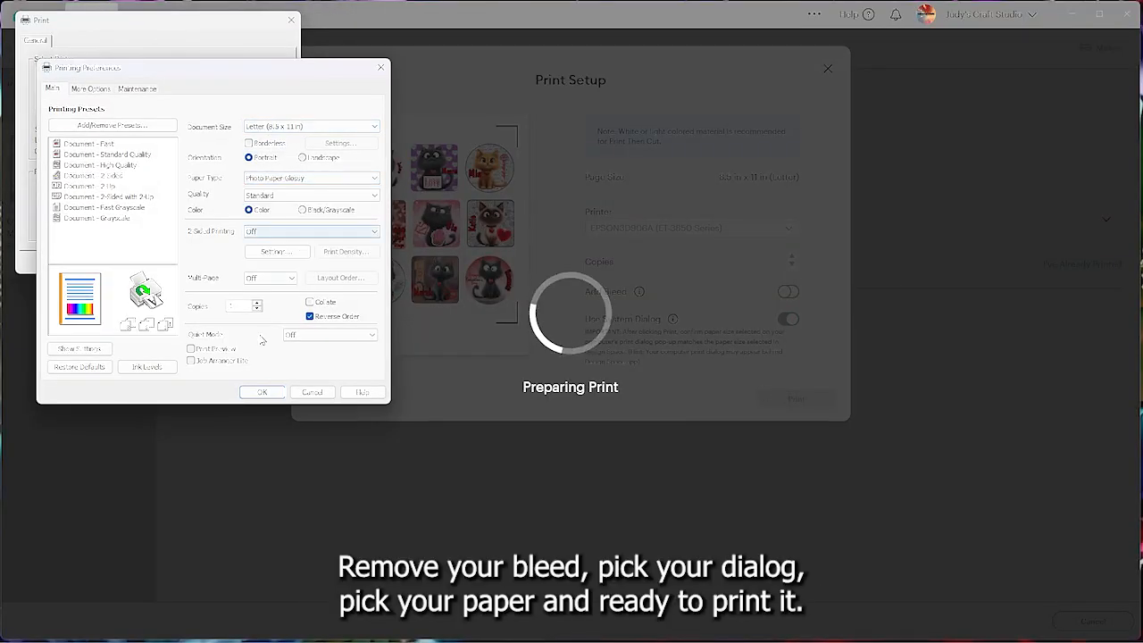
pyautogui.click(257, 382)
pyautogui.click(222, 262)
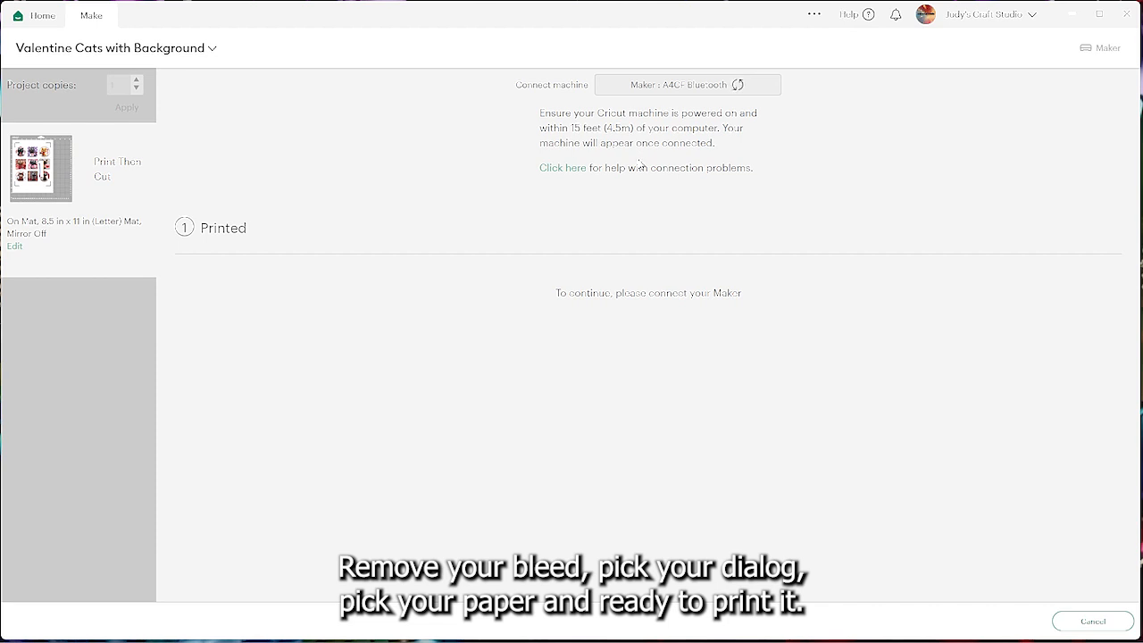
# Choose Printable Waterproof Sticker Set - White as the base material and set the pressure to More
pyautogui.click(753, 286)
pyautogui.click(224, 252)
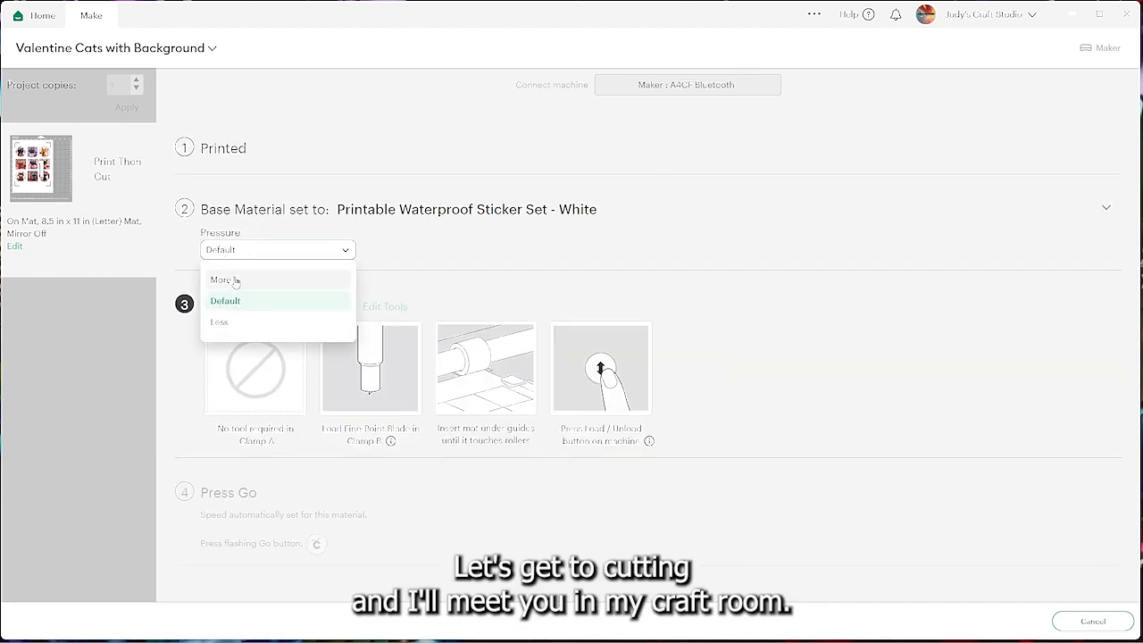
pyautogui.click(234, 279)
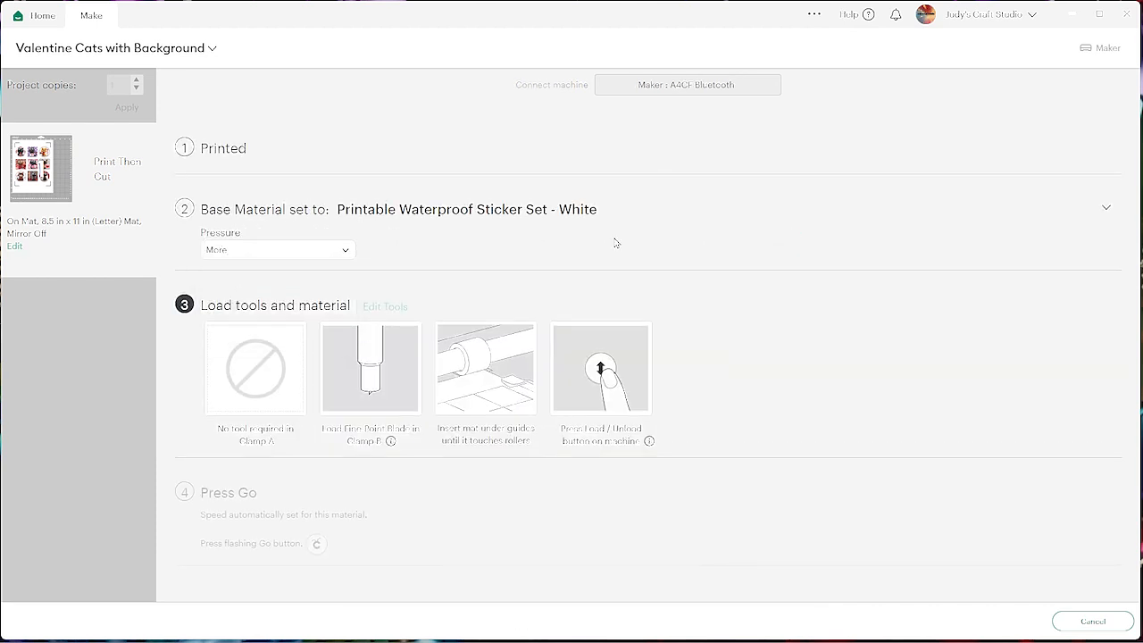